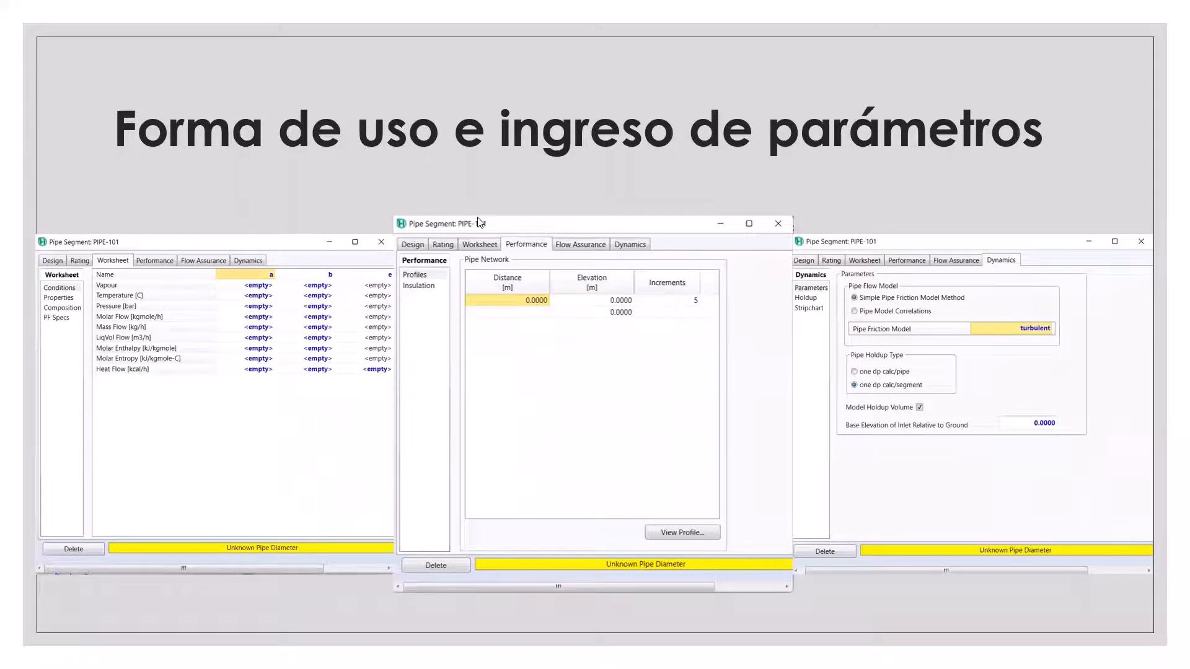
Step: Advance to the exercise slide, end the slide show, and switch to the open Aspen HYSYS case
left_click(844, 297)
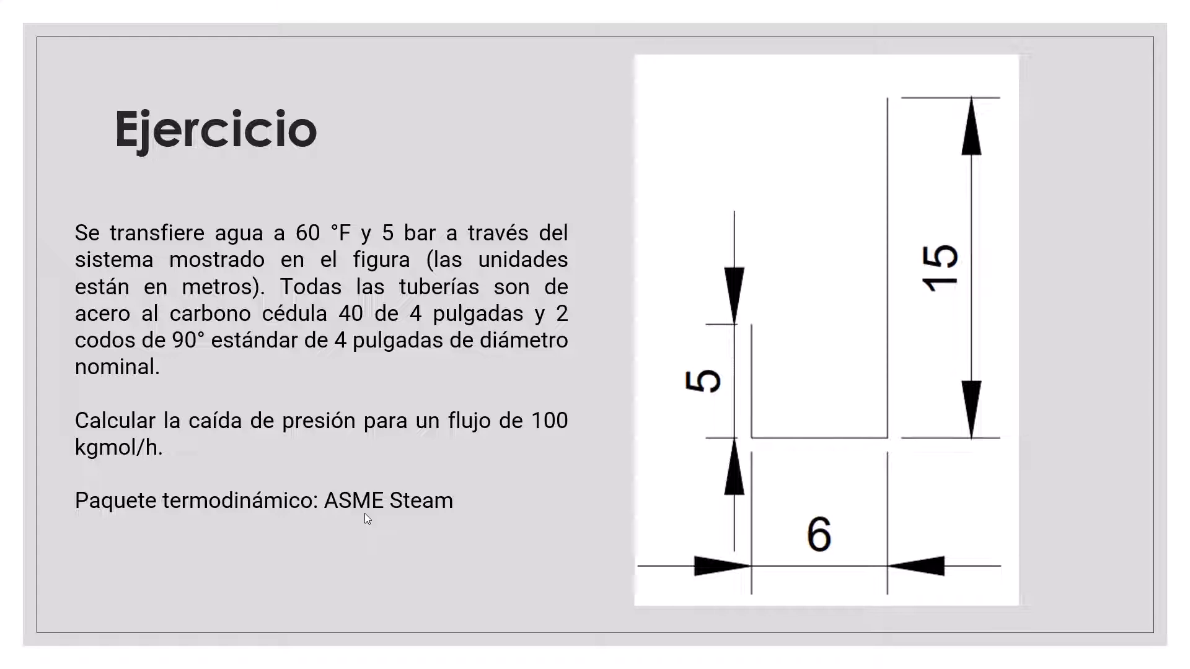
key("Escape")
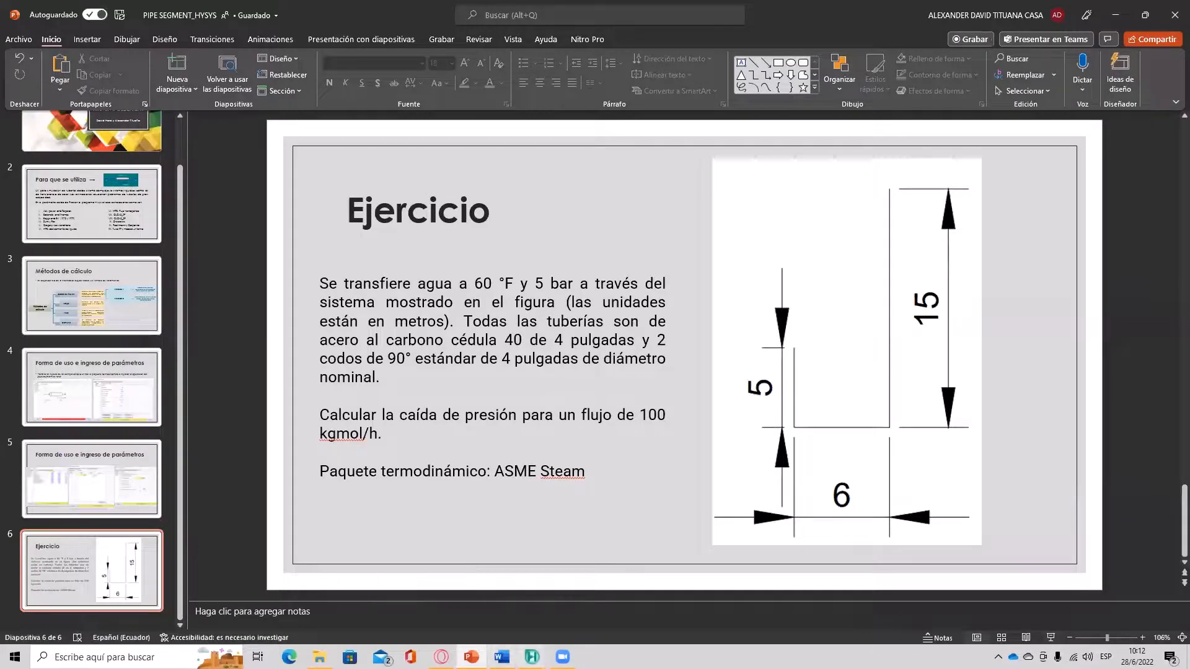
left_click(531, 657)
left_click(545, 617)
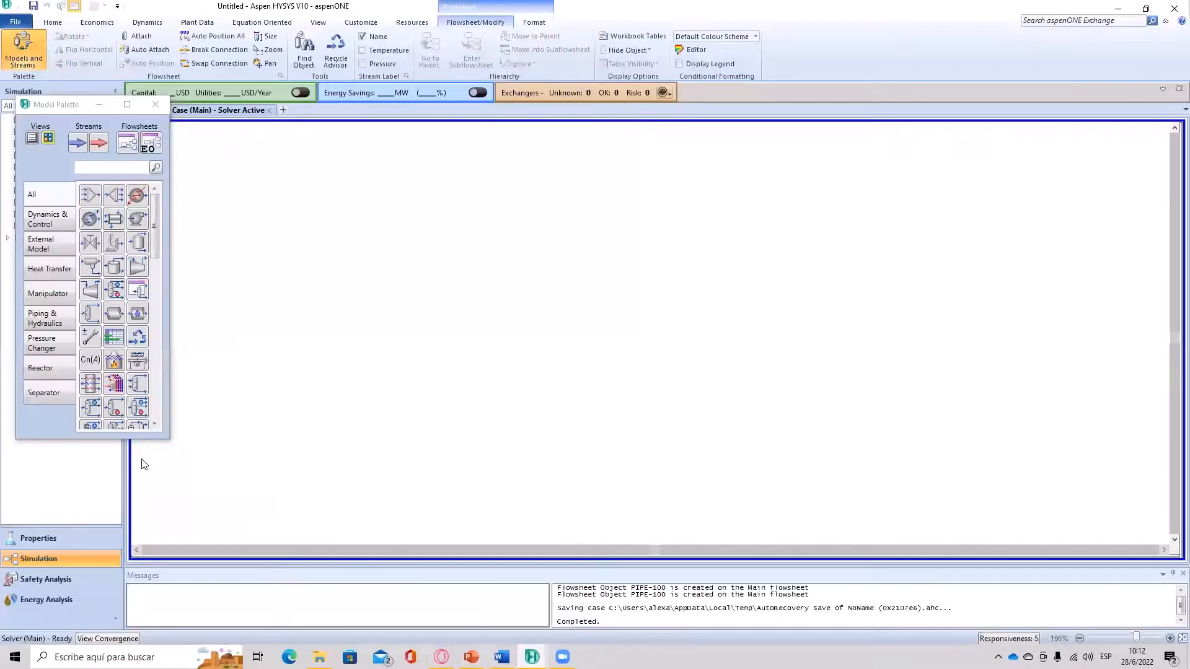
Step: Review the components in Component List - 1 and the property package selection of fluid package Basis-1
left_click(79, 543)
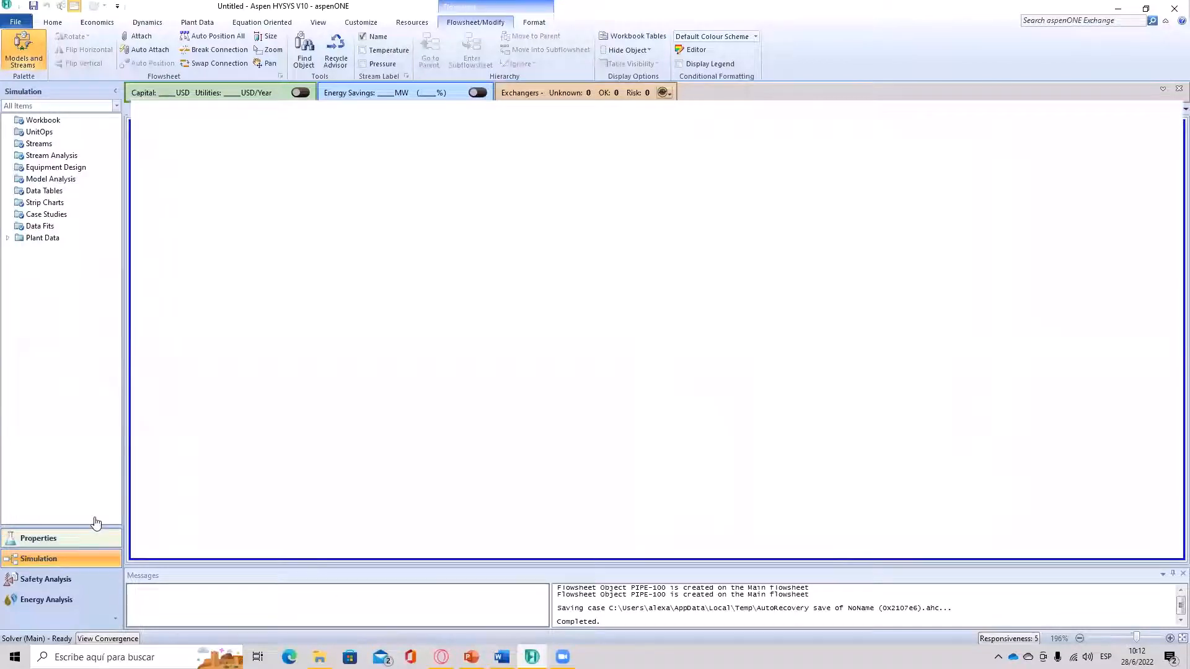
left_click(60, 133)
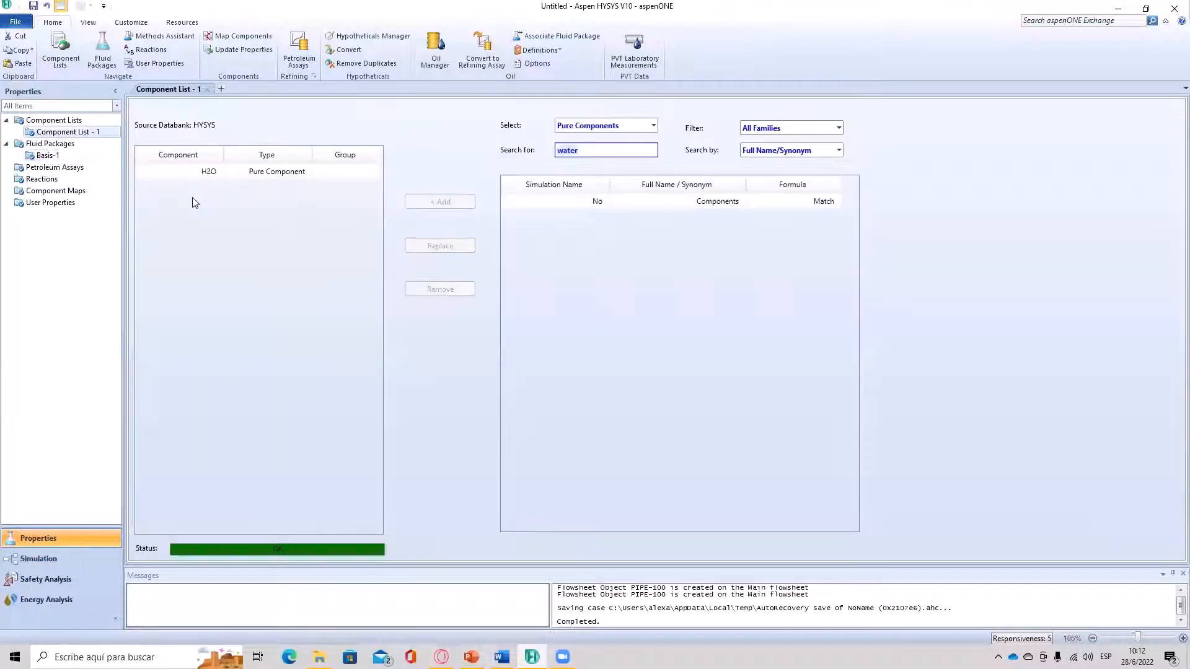
left_click(63, 158)
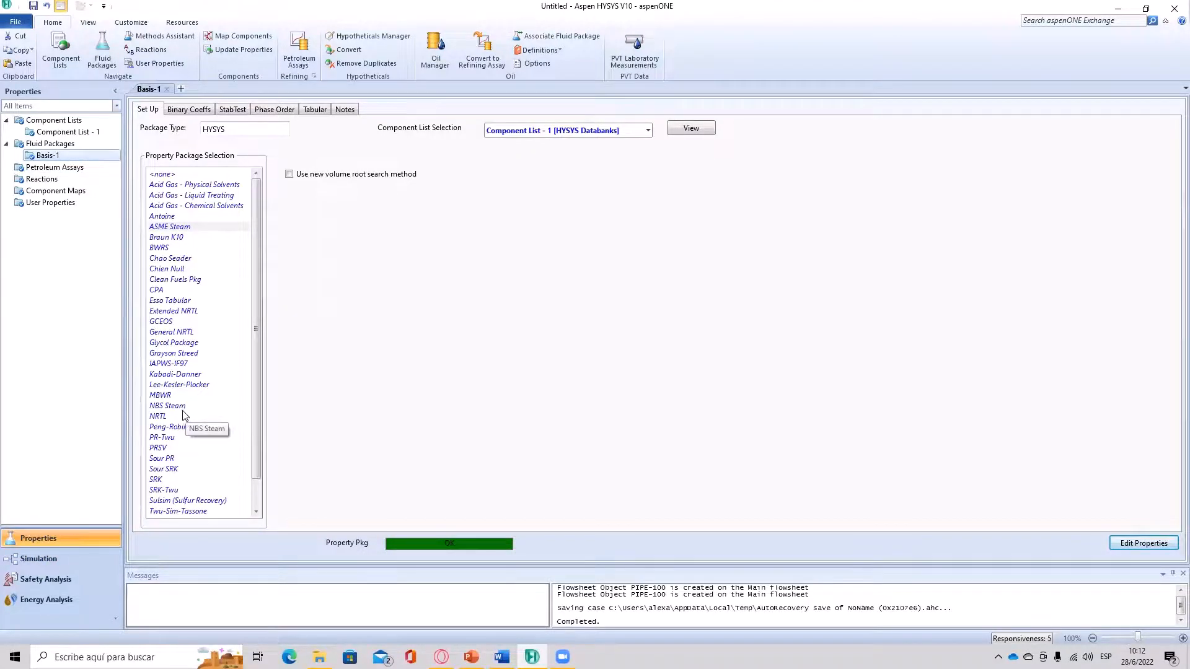
Step: Return to the simulation environment and place a Pipe Segment on the main flowsheet
left_click(75, 561)
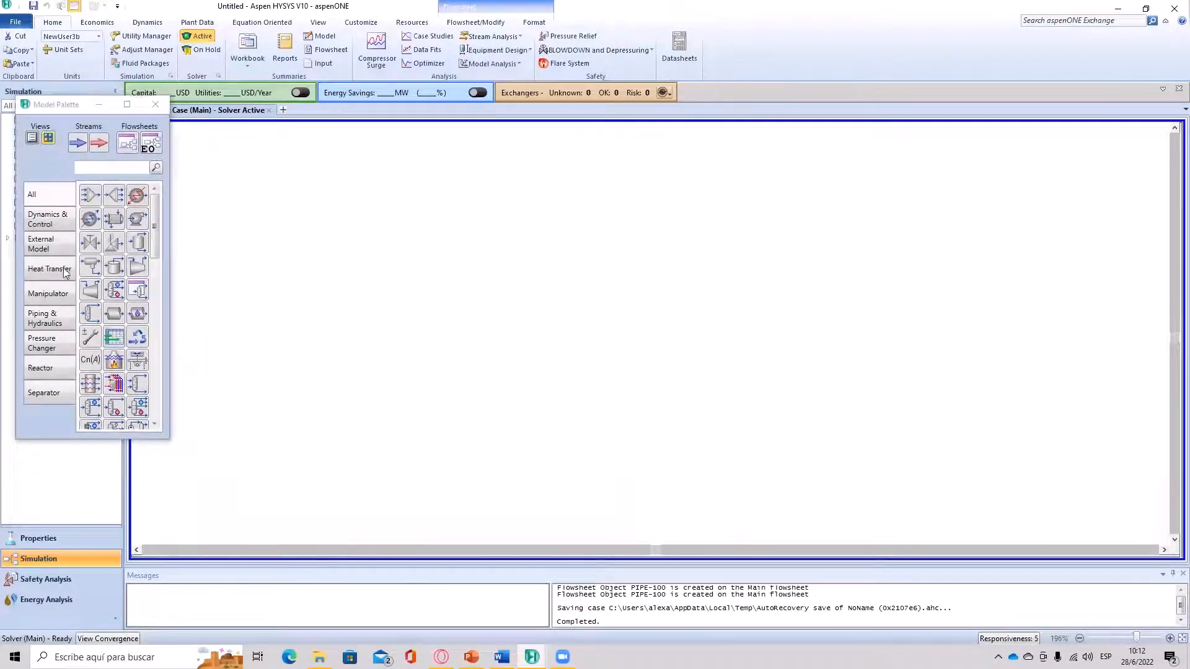
left_click(115, 319)
left_click_drag(115, 319, 550, 344)
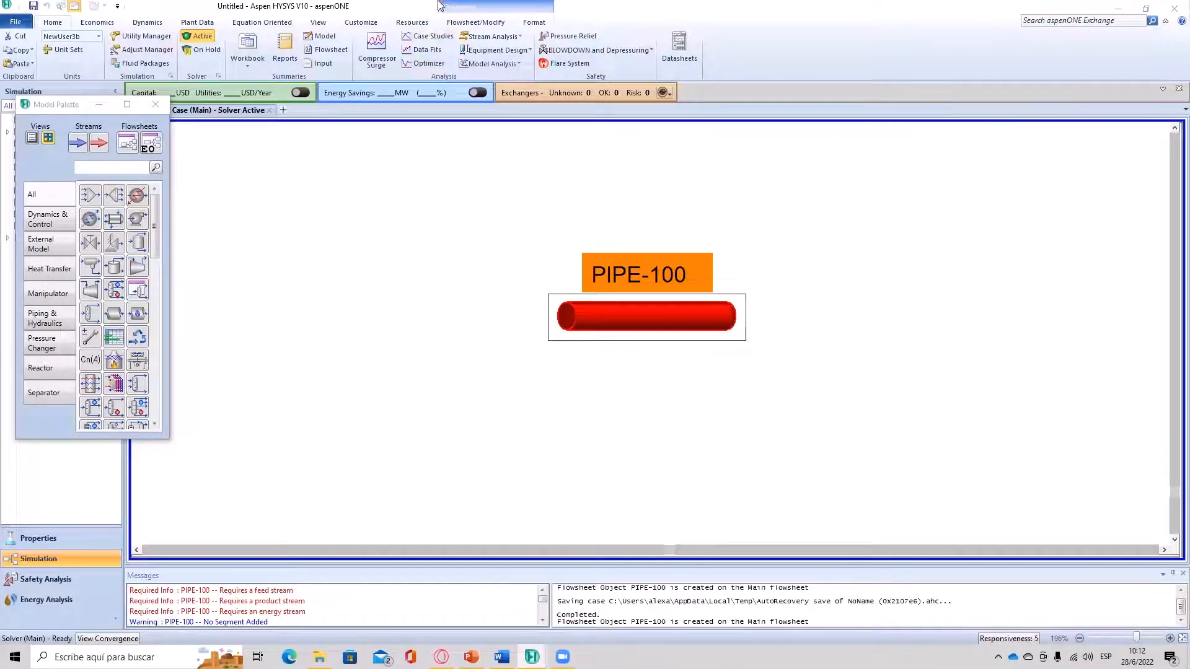
left_click(475, 22)
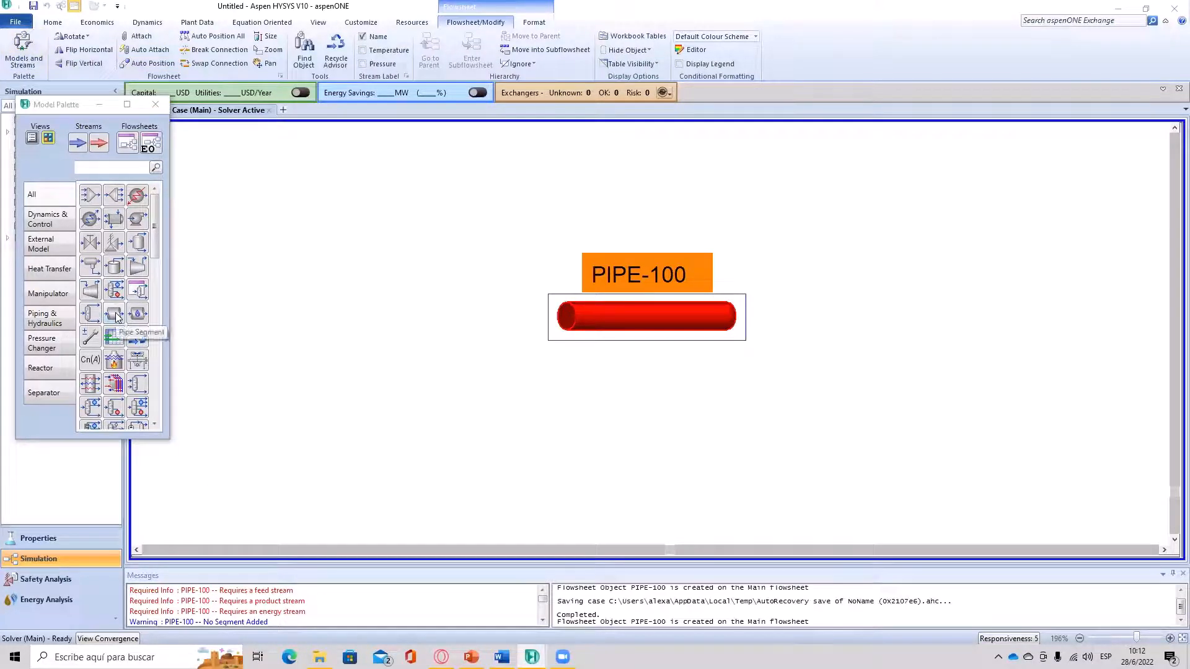
Step: Connect the pipe segment to inlet stream 1, outlet stream 2 and energy stream Q-101
double_click(631, 312)
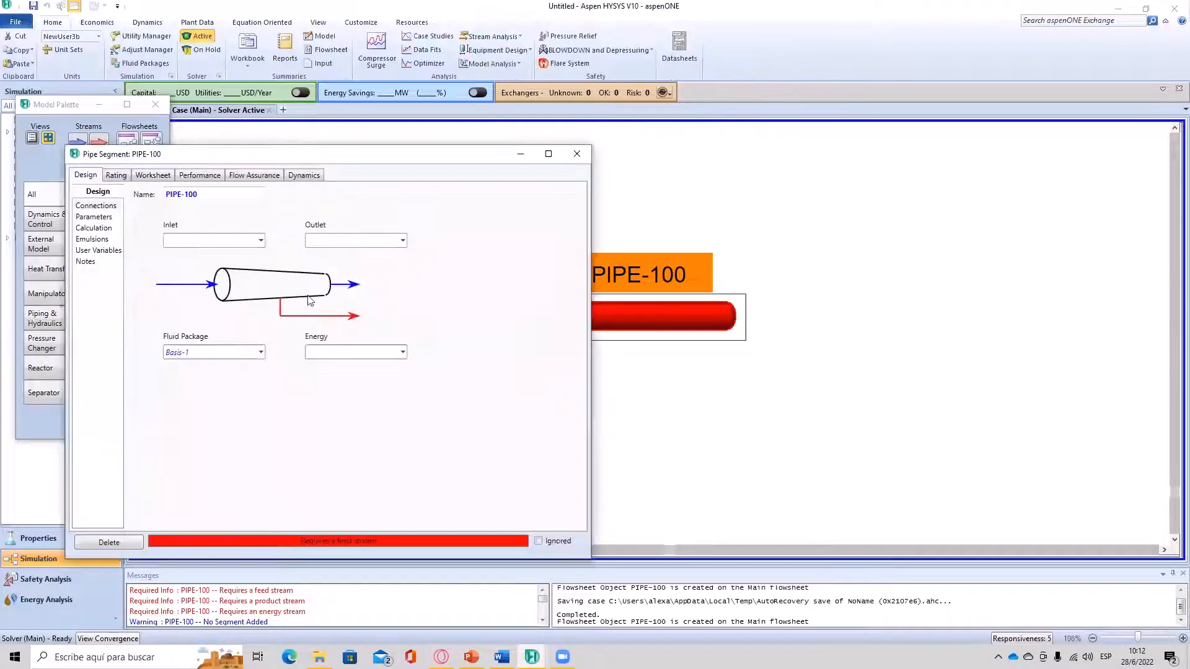
type("1")
left_click(334, 238)
type("2")
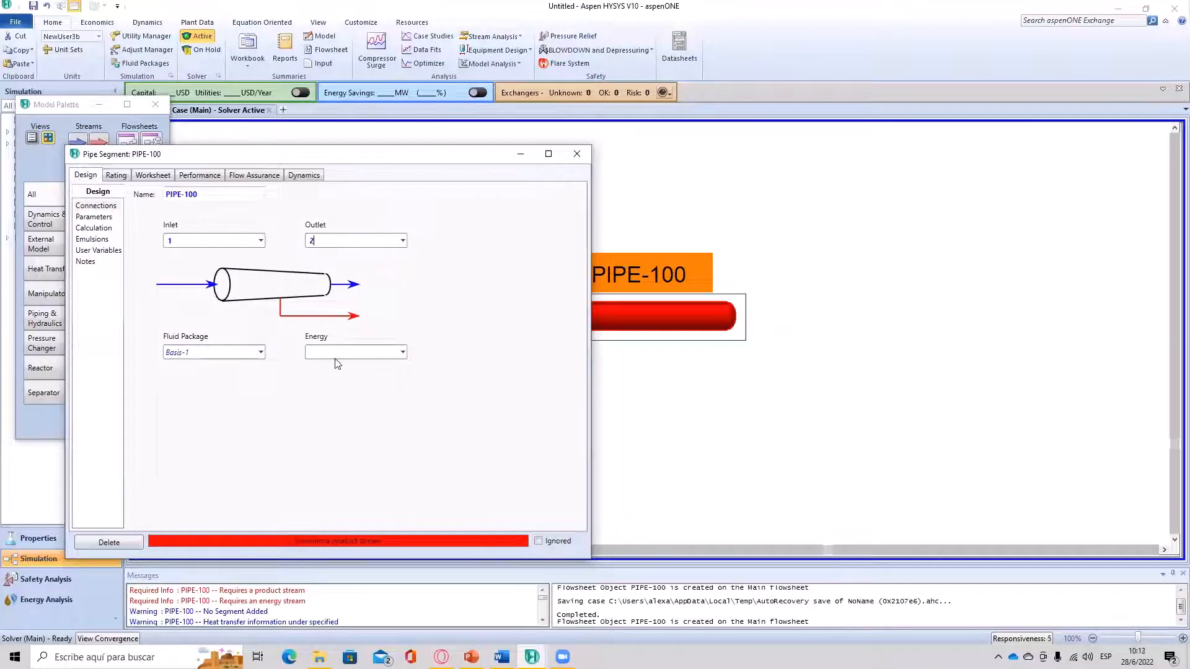
left_click(330, 353)
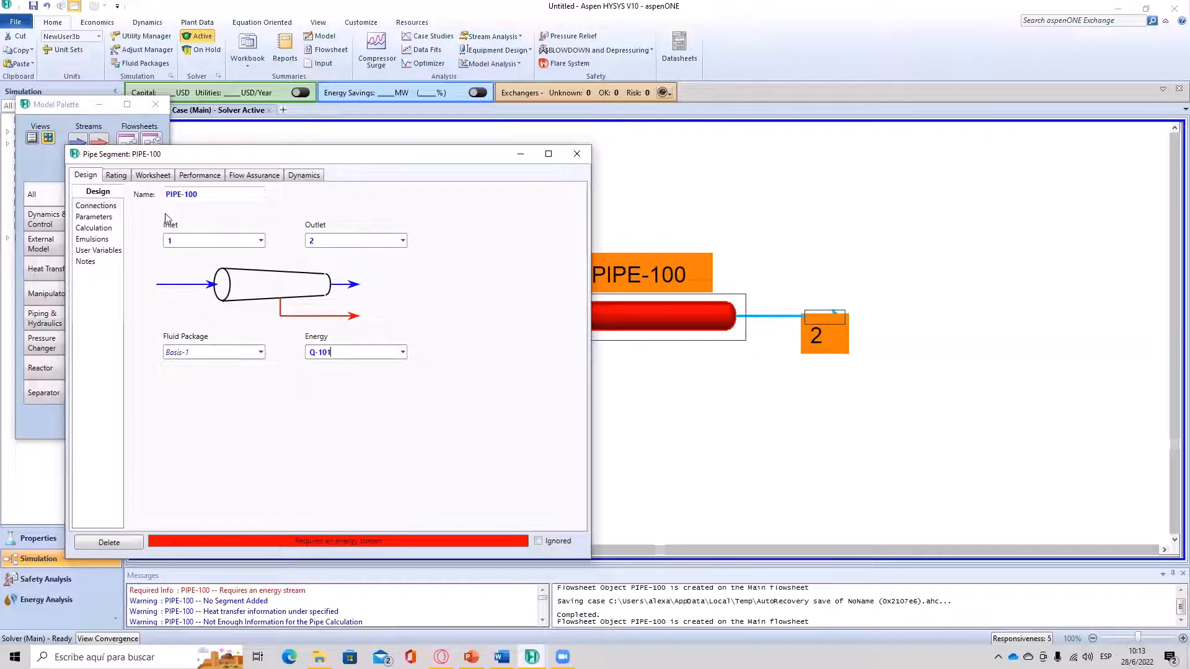
Step: Append a first segment to the pipe's sizing profile, look through the fitting types and keep Pipe
left_click(116, 176)
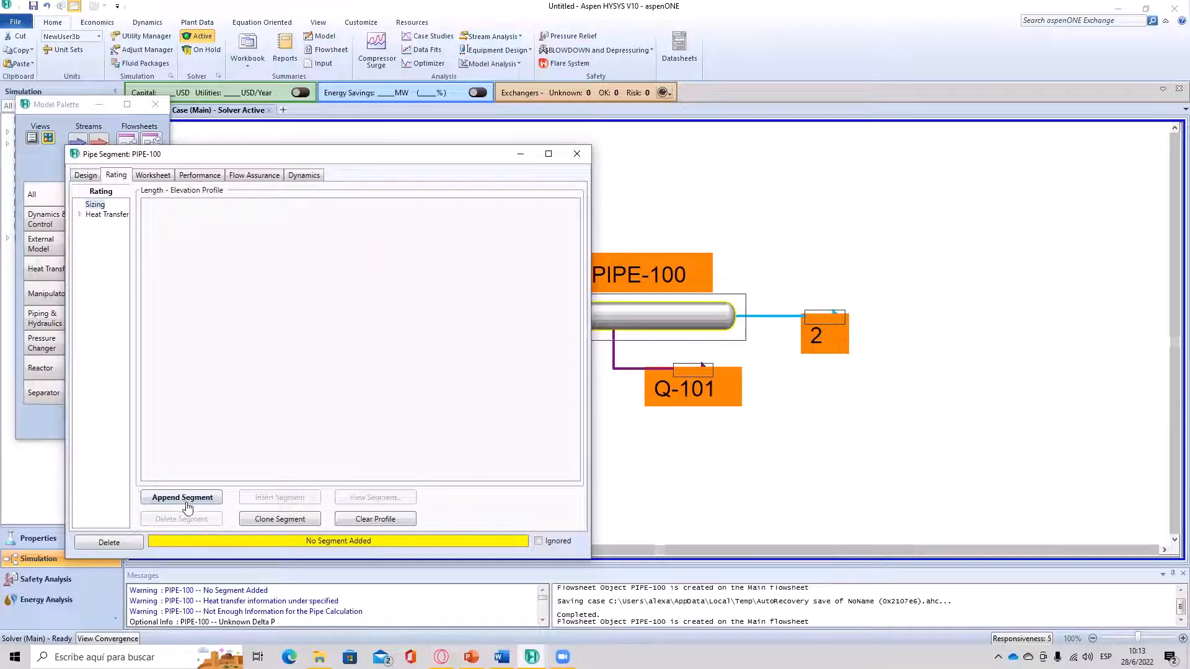
left_click(165, 500)
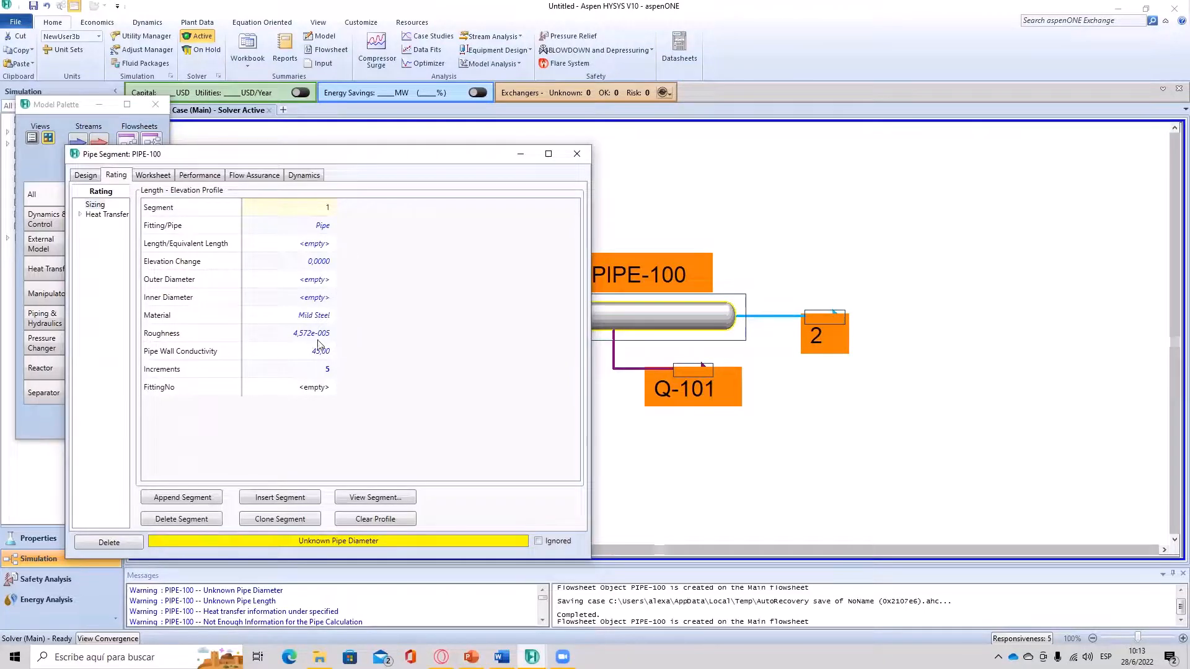
left_click(329, 231)
left_click(331, 225)
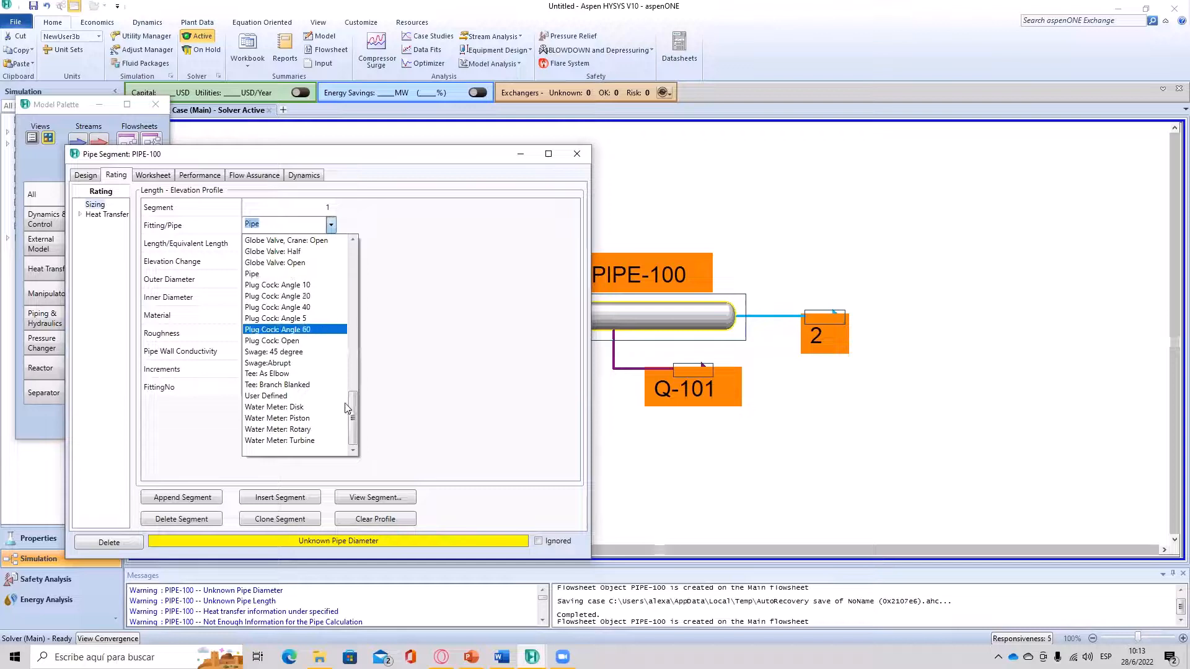
left_click_drag(354, 412, 388, 267)
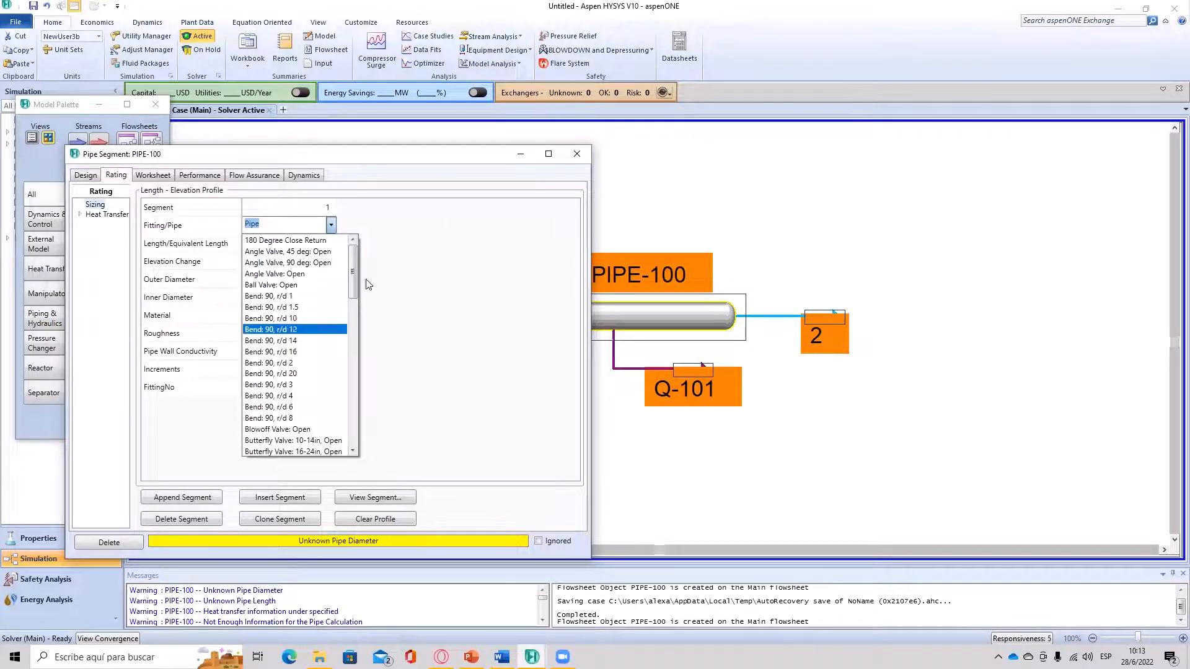
left_click(399, 296)
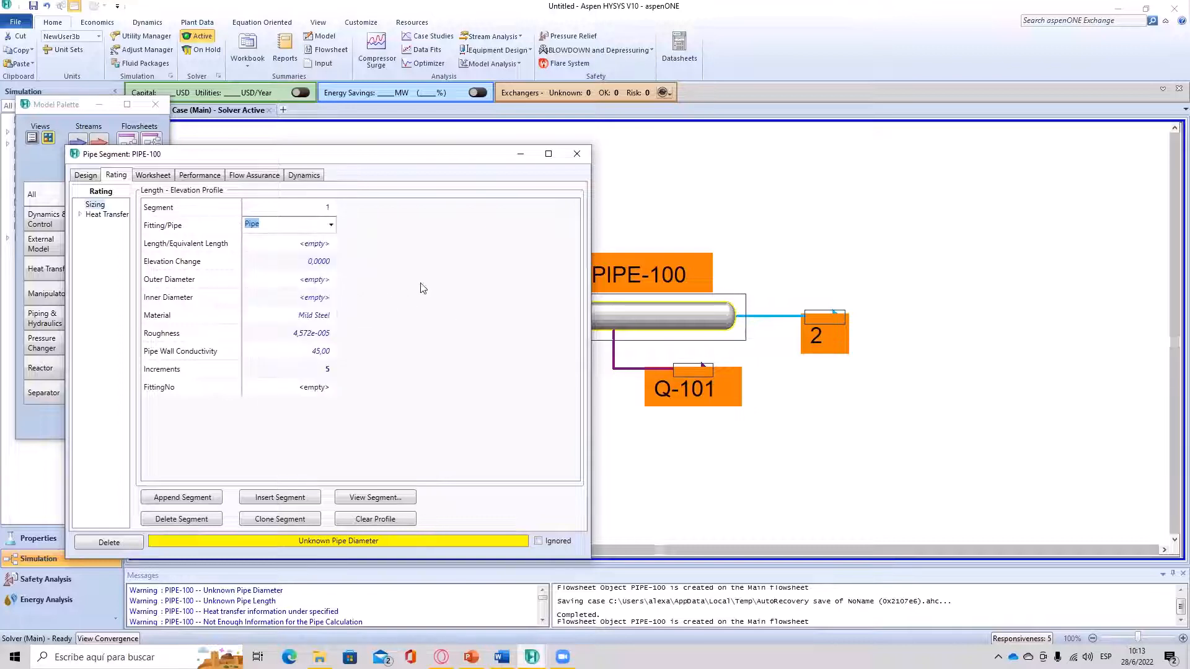
key("Return")
Step: Set segment 1's pipe schedule to Schedule 40 and its nominal diameter to 4 inch
double_click(316, 243)
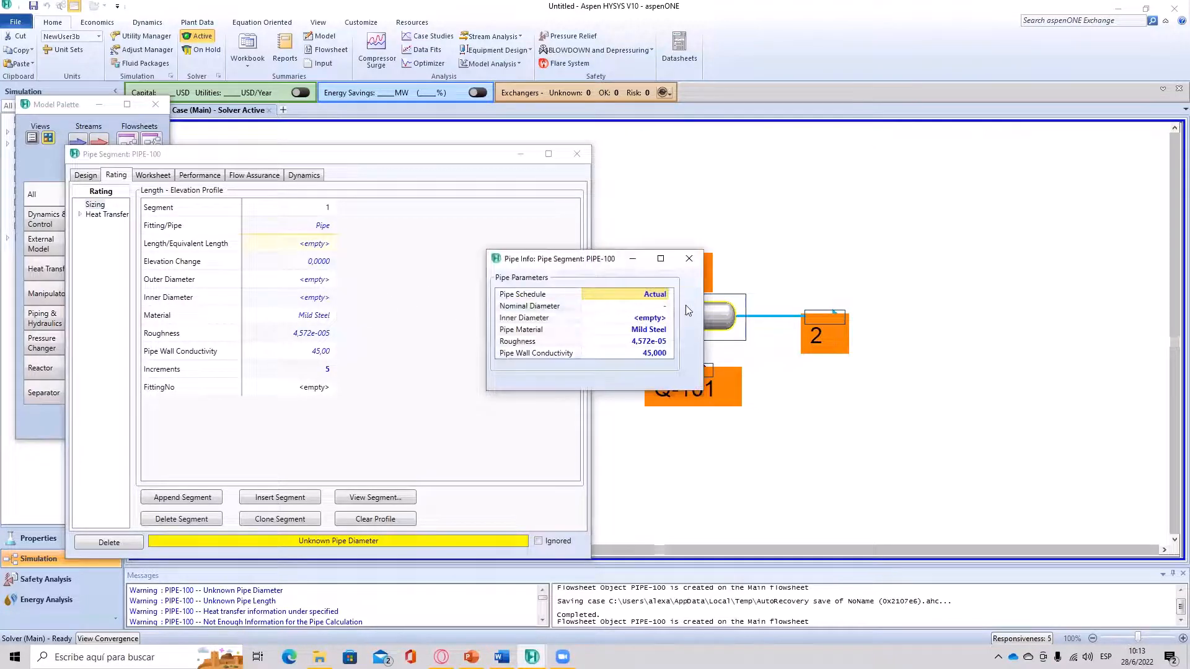
left_click(666, 295)
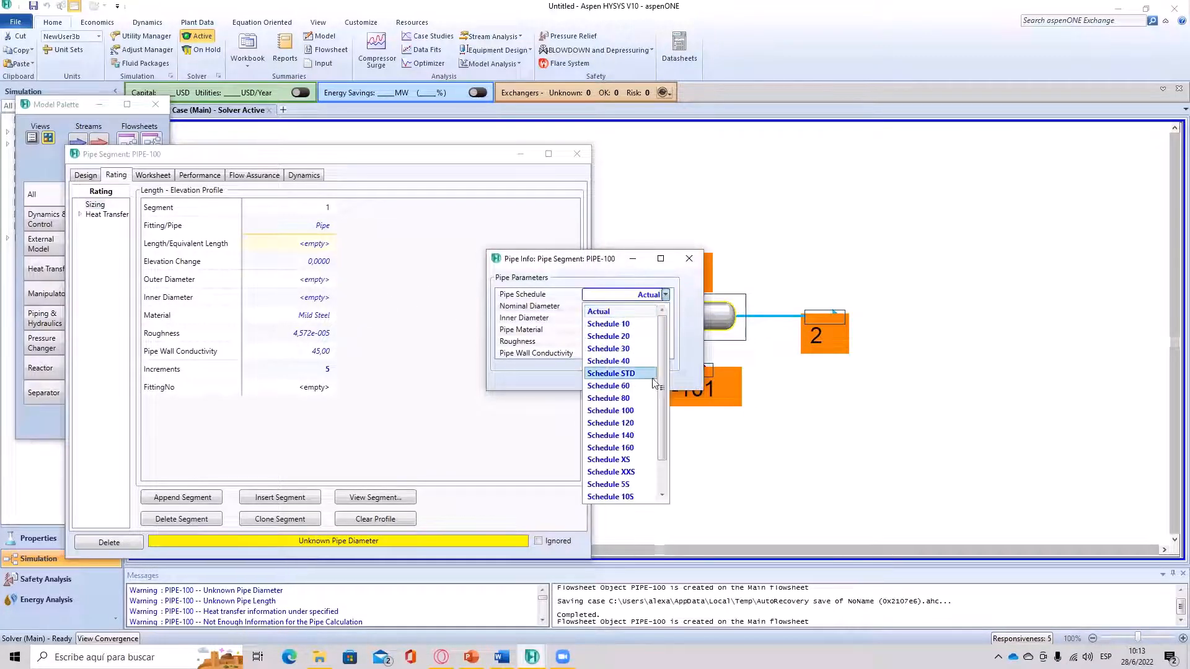
left_click(607, 364)
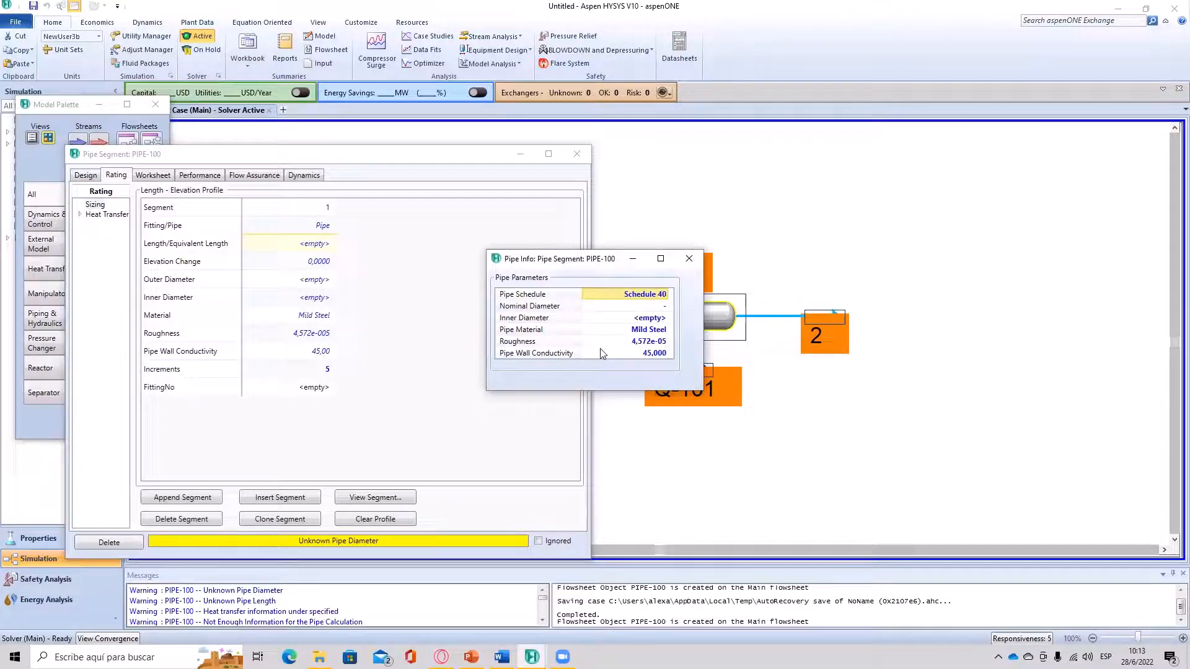
left_click(665, 307)
scroll(669, 427, "down", 3)
scroll(670, 427, "up", 2)
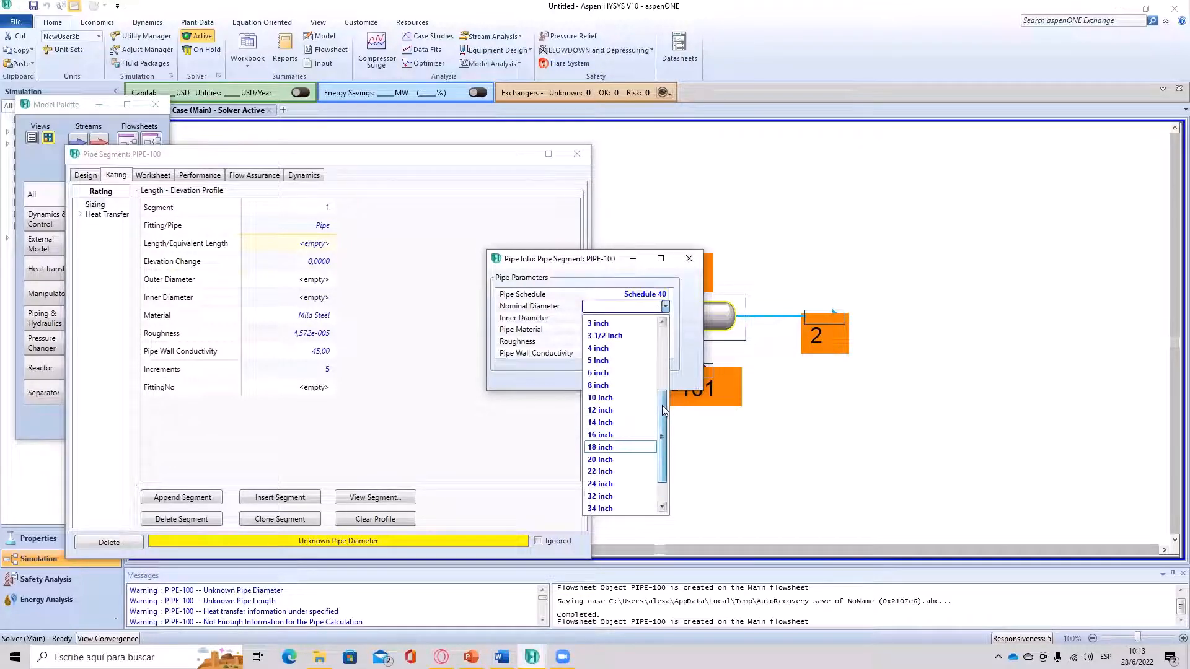
left_click(591, 363)
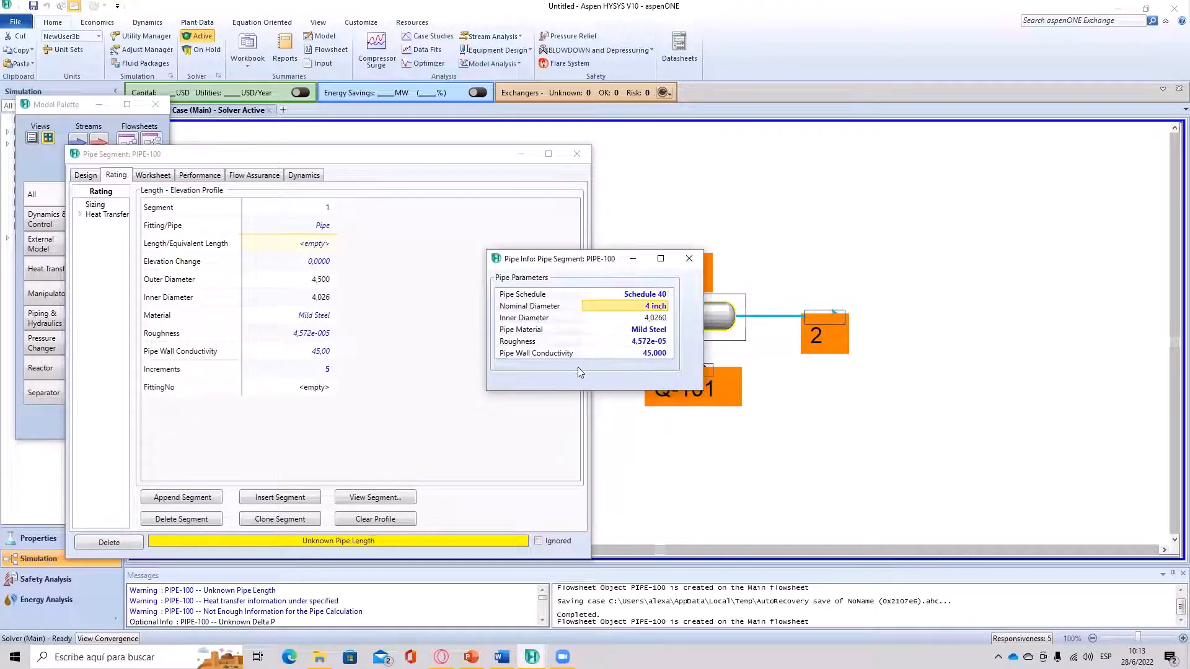
left_click(688, 258)
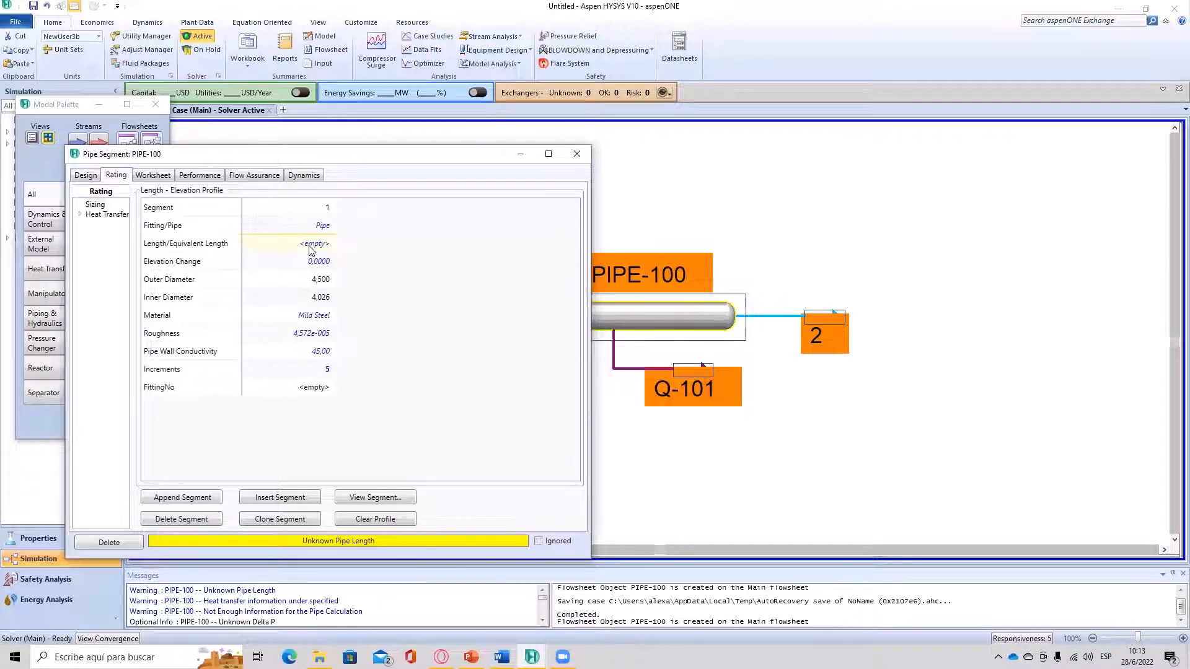
Step: Set segment 1's length to 5 m and its elevation change to -5 m, consulting the exercise drawing in PowerPoint
type("5")
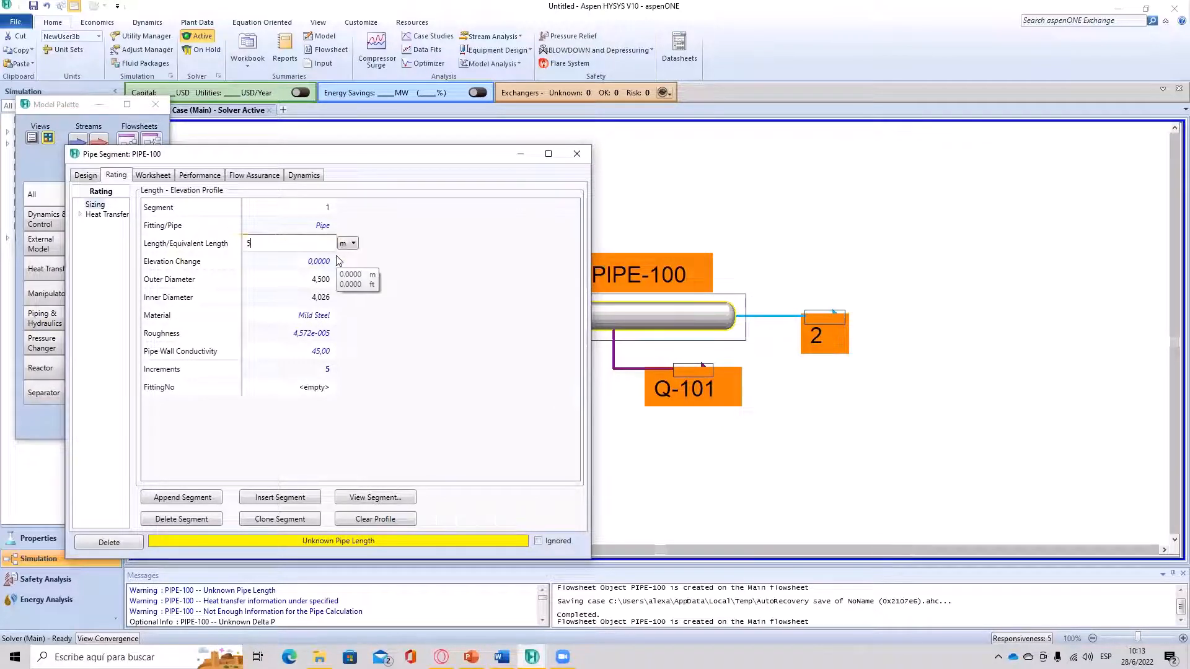
key("Return")
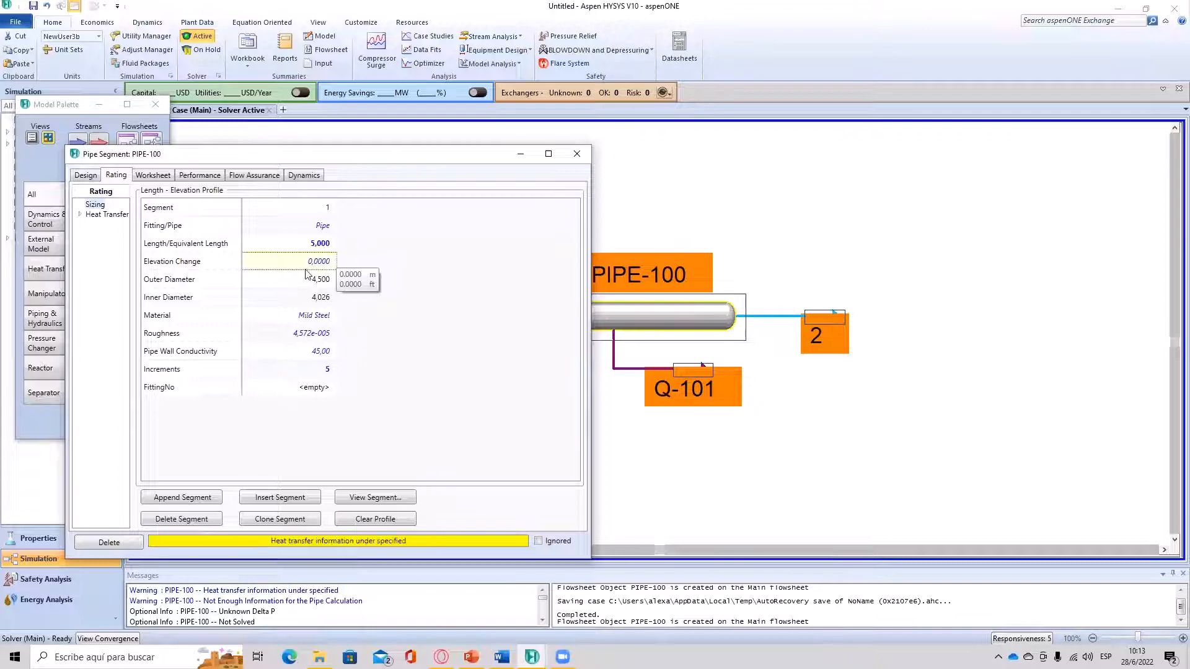
key("alt+Tab")
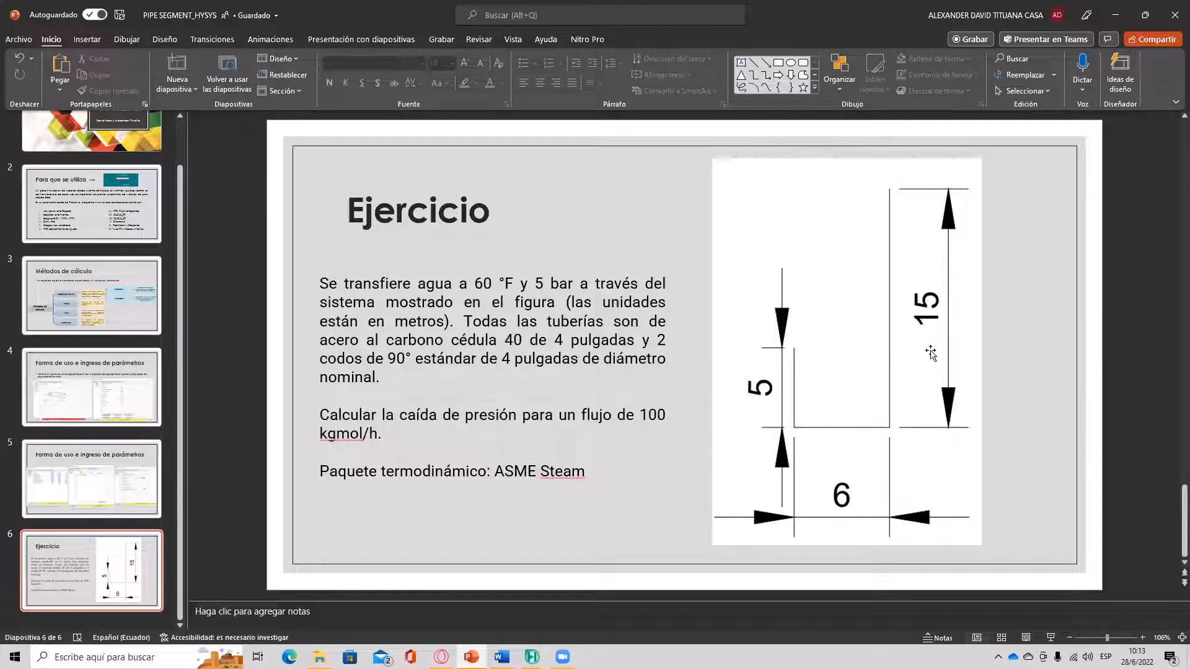
left_click(531, 657)
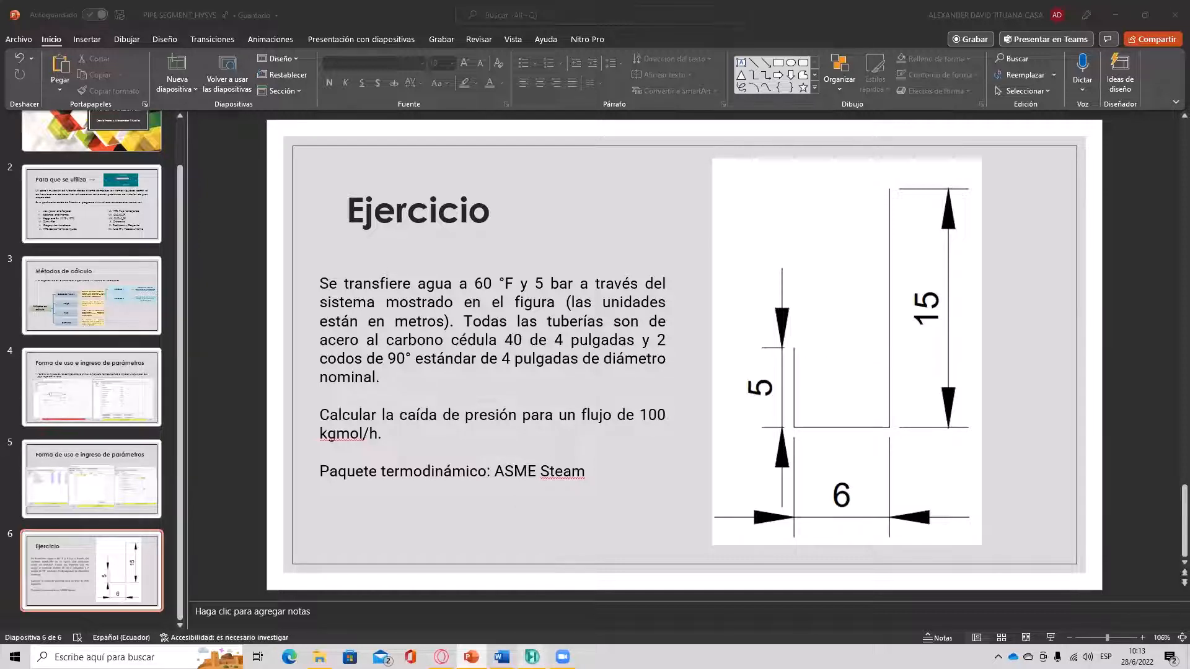
left_click(476, 611)
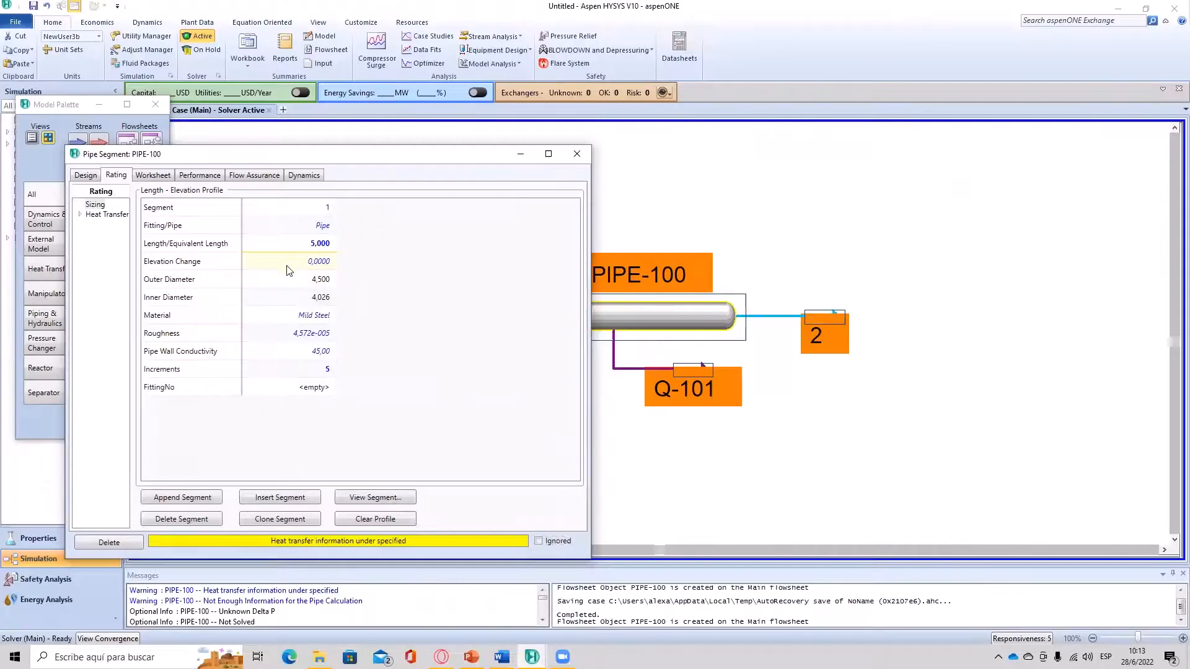
type("-5")
key("Return")
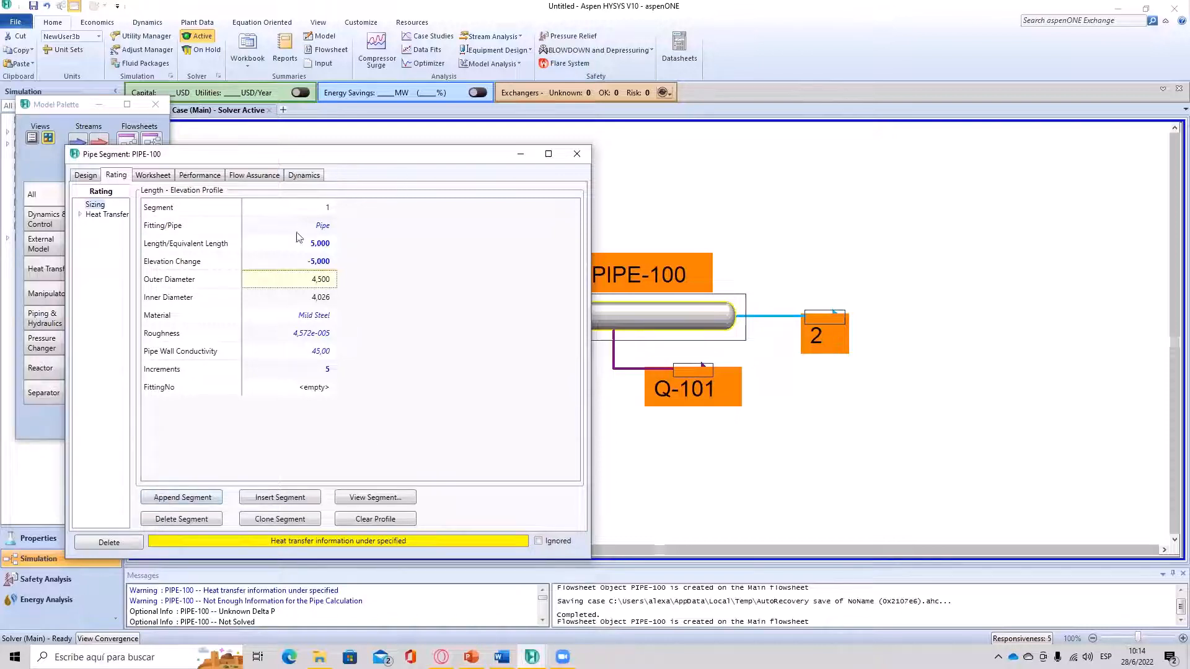
Step: Append a second segment to the length-elevation profile and set its fitting type to Elbow: 90 Std
left_click(185, 497)
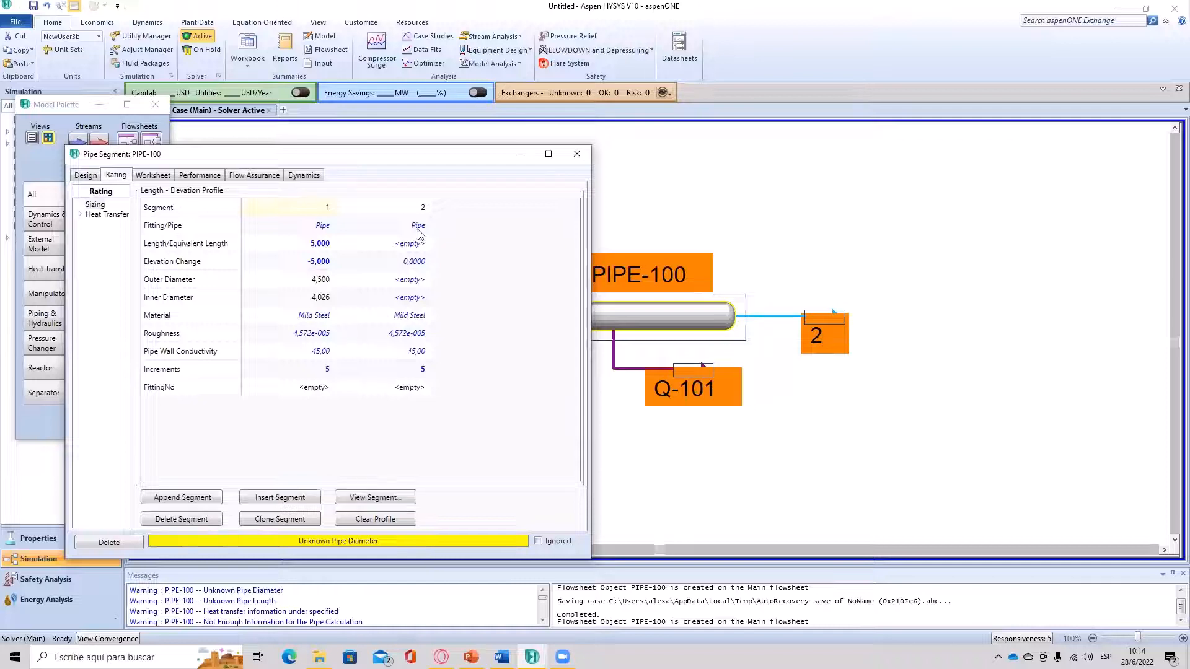
left_click(419, 226)
left_click(426, 225)
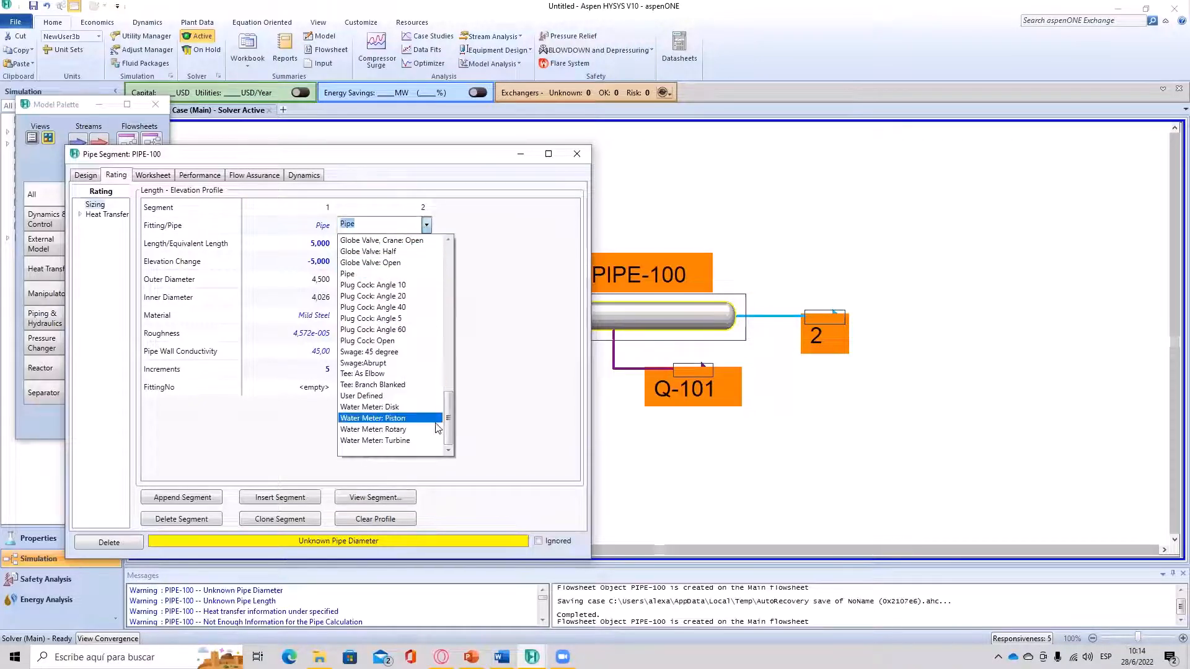
left_click_drag(448, 418, 454, 378)
left_click(378, 402)
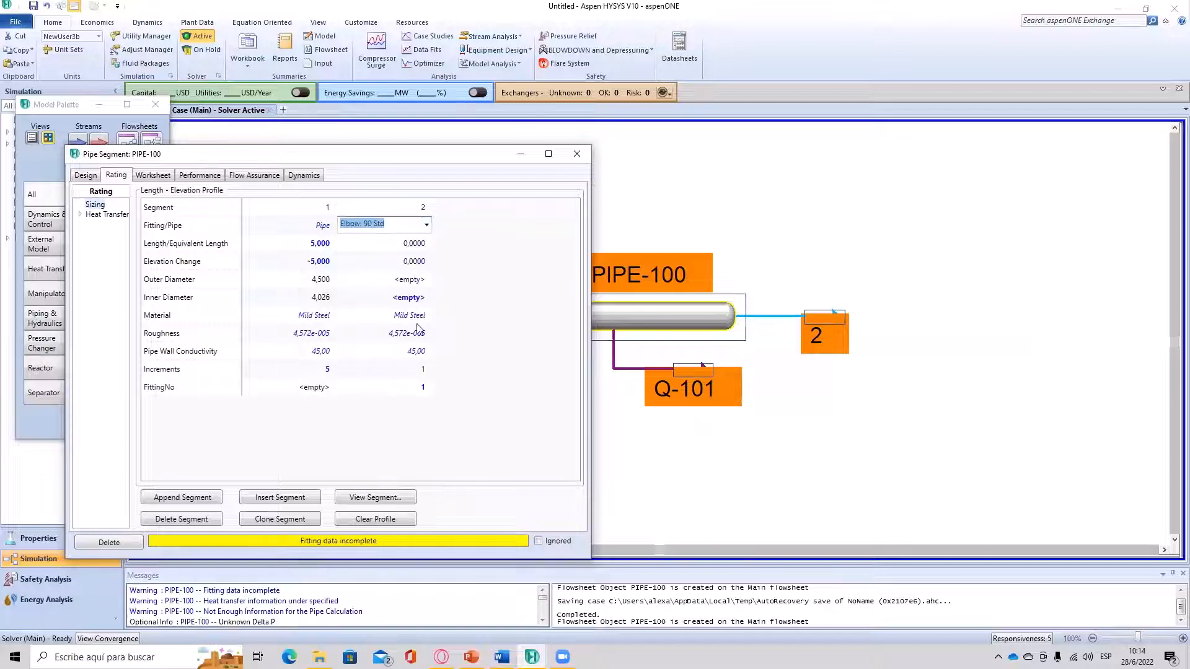
Step: Set the elbow segment's inner diameter to 4,026 to match segment 1, and check its fitting number
left_click(327, 298)
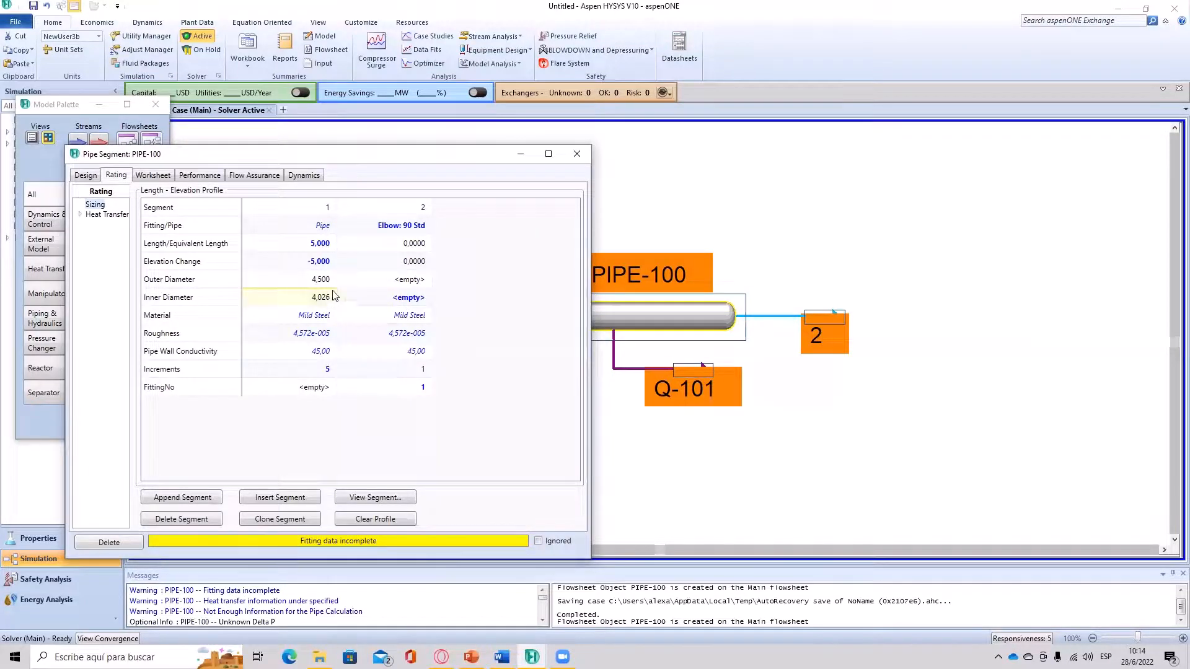
type("4,026")
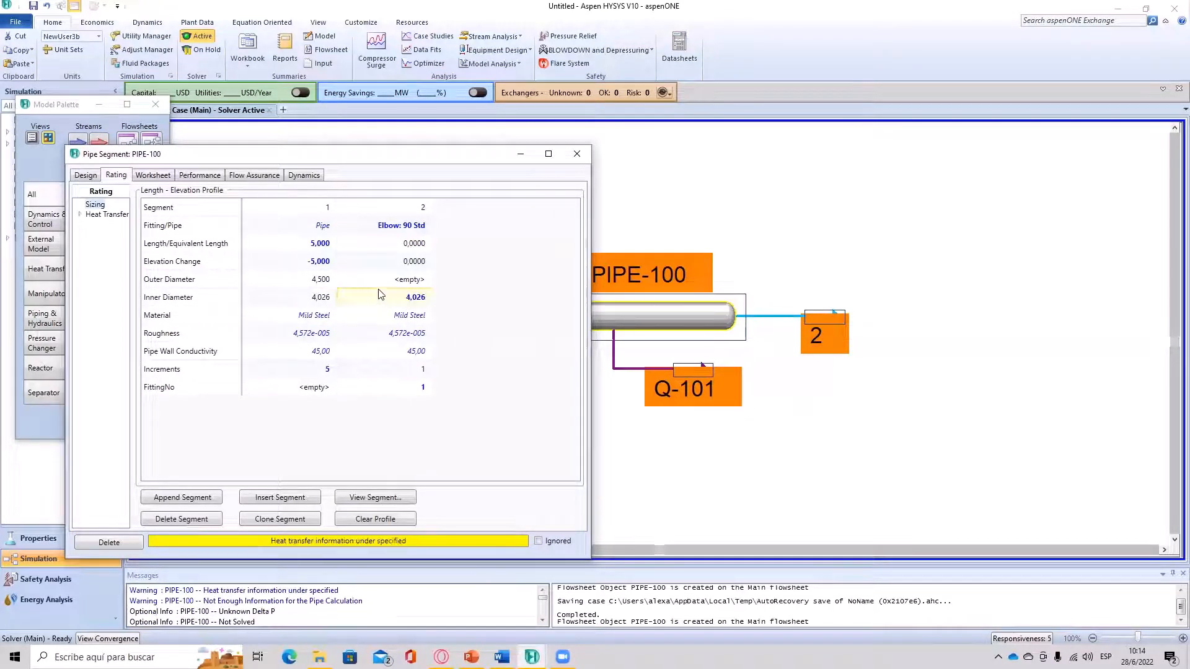
left_click(414, 389)
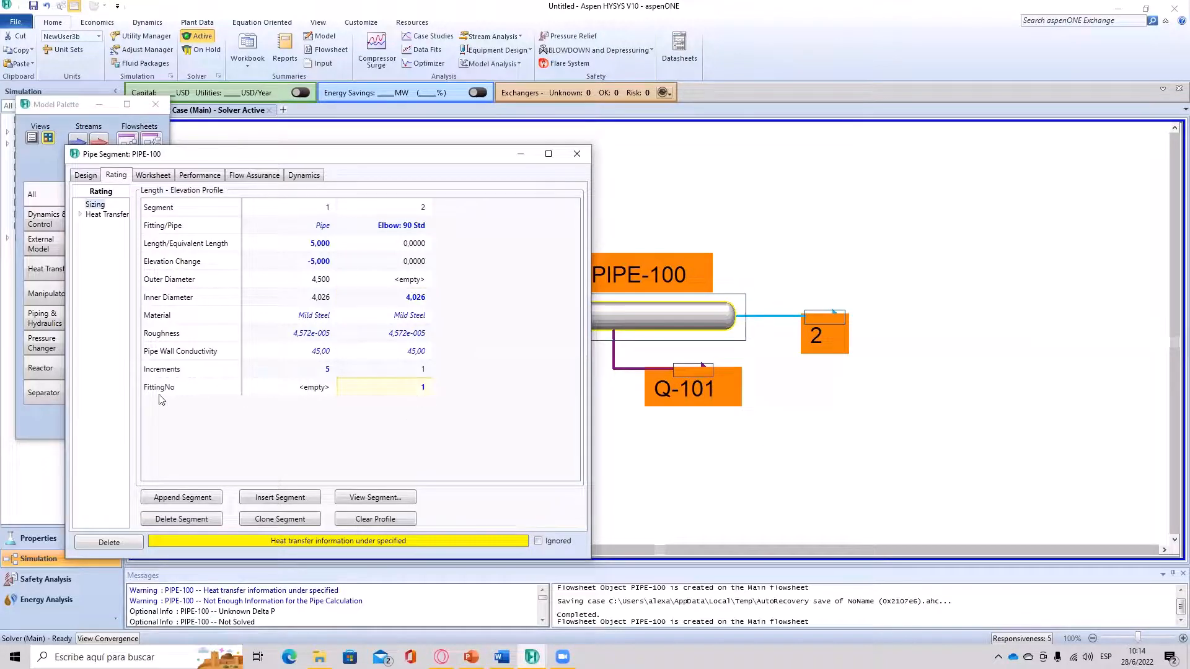
Step: Set the elbow segment's fitting number to 2 and append two pipe segments to the length-elevation profile
type("1")
key("Return")
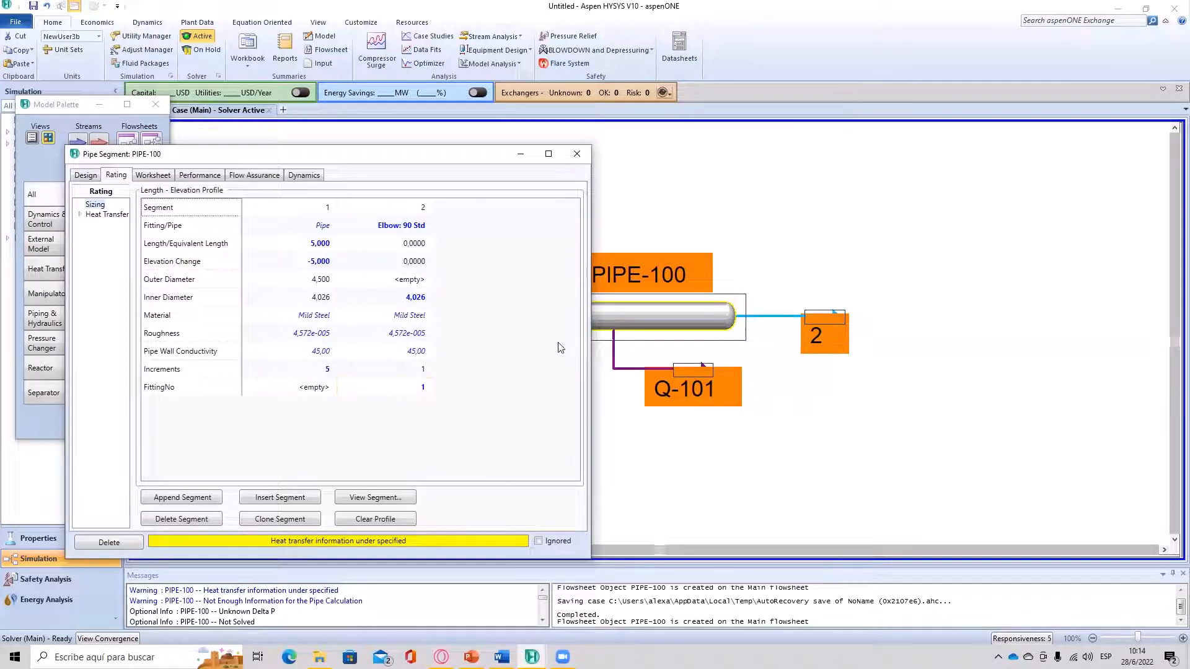
left_click(191, 500)
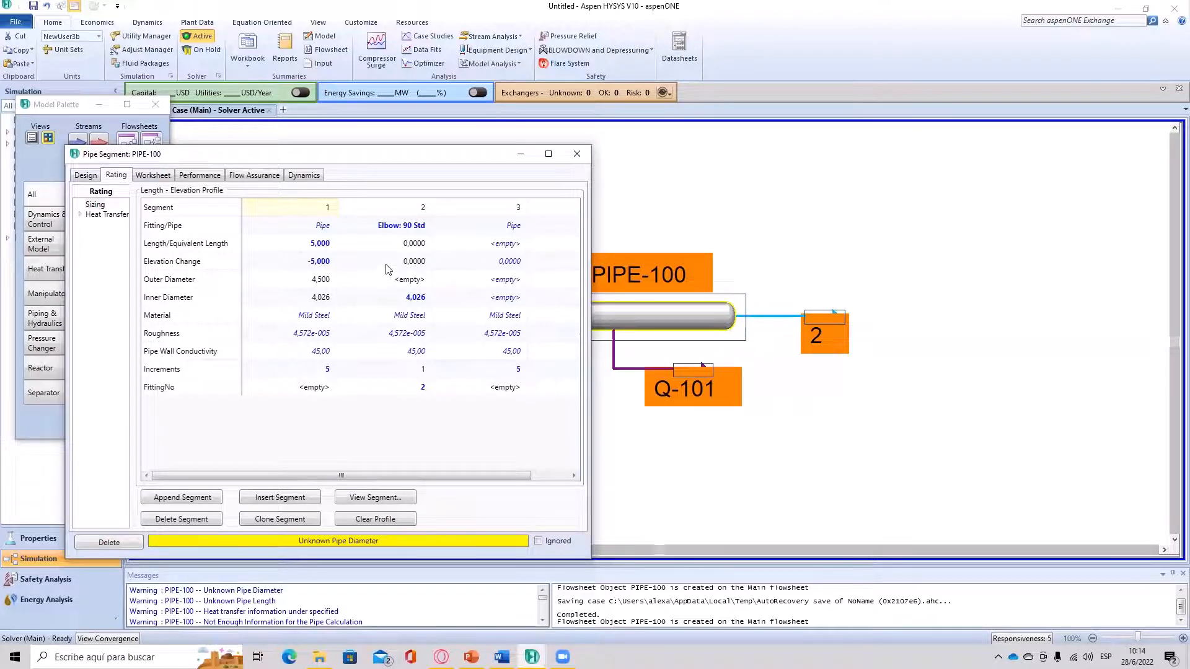
Step: Set the length of pipe segment 3 to 6 m in the length-elevation profile
left_click(451, 274)
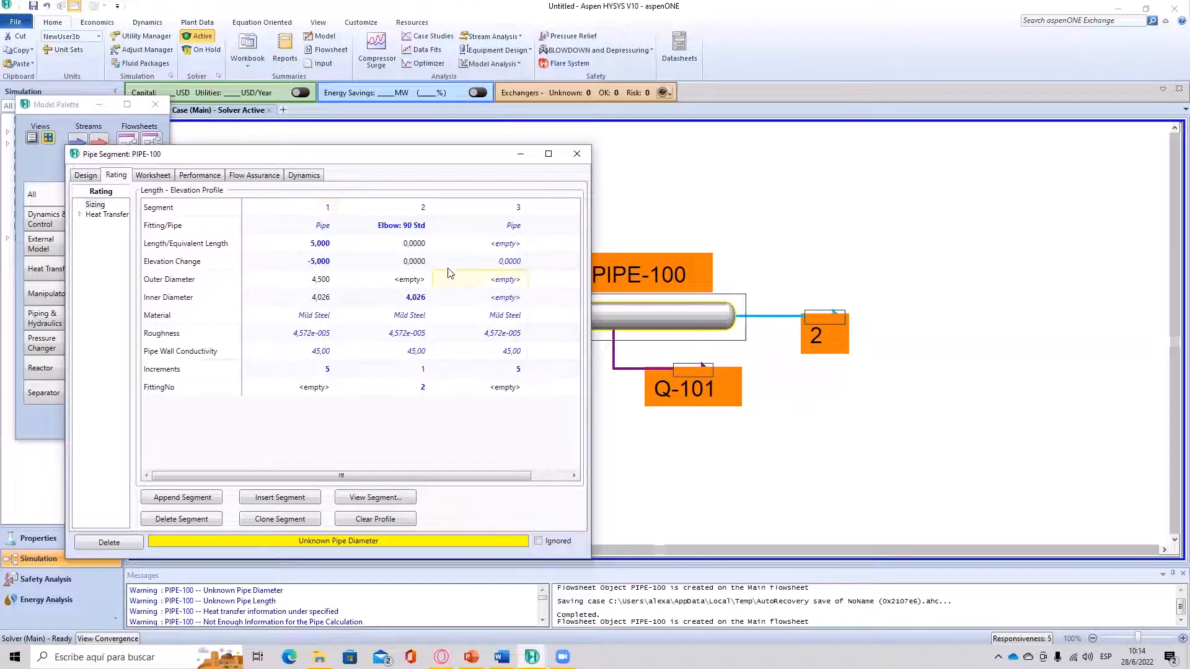
left_click(415, 263)
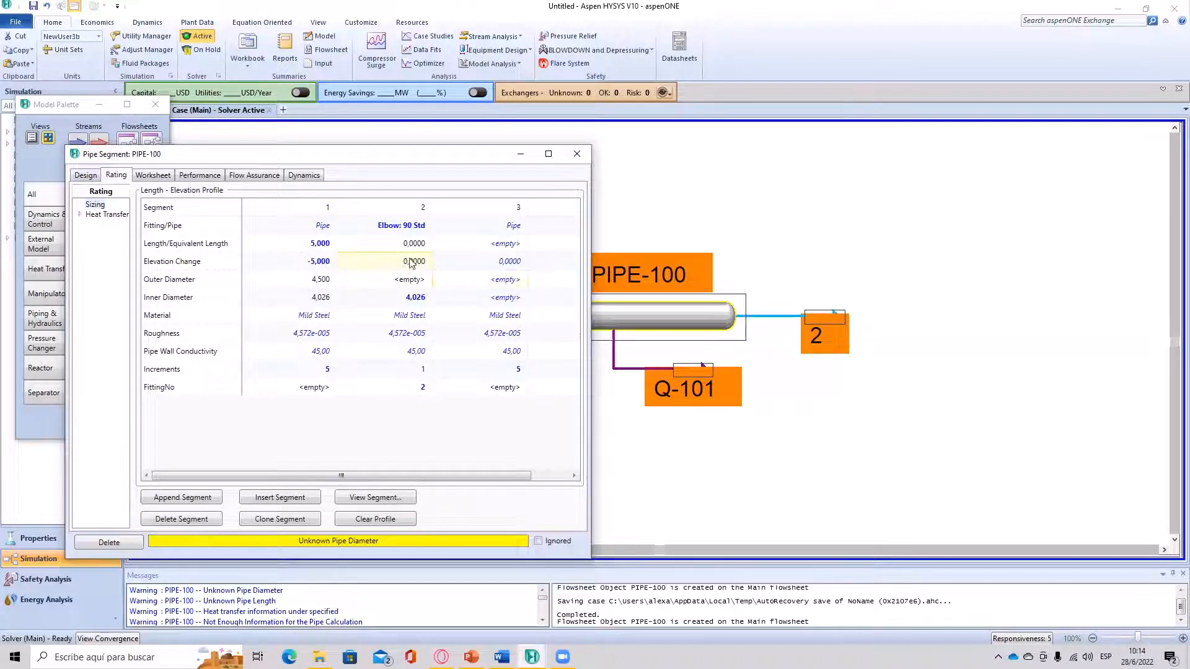
left_click(499, 265)
left_click(521, 248)
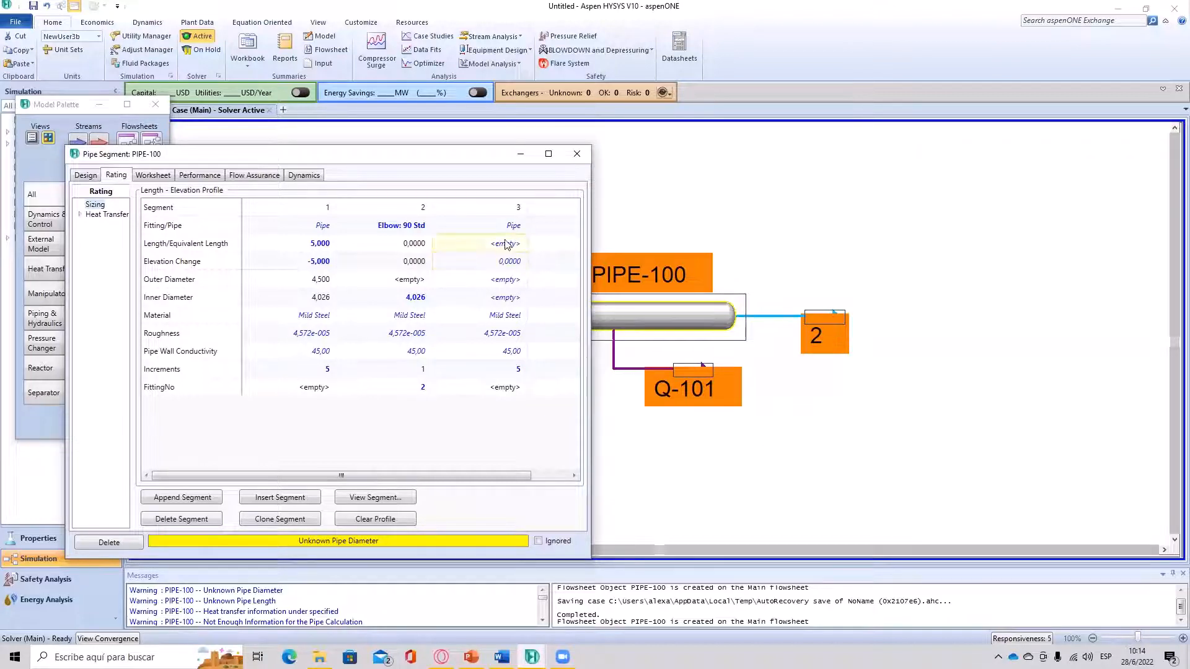
type("6")
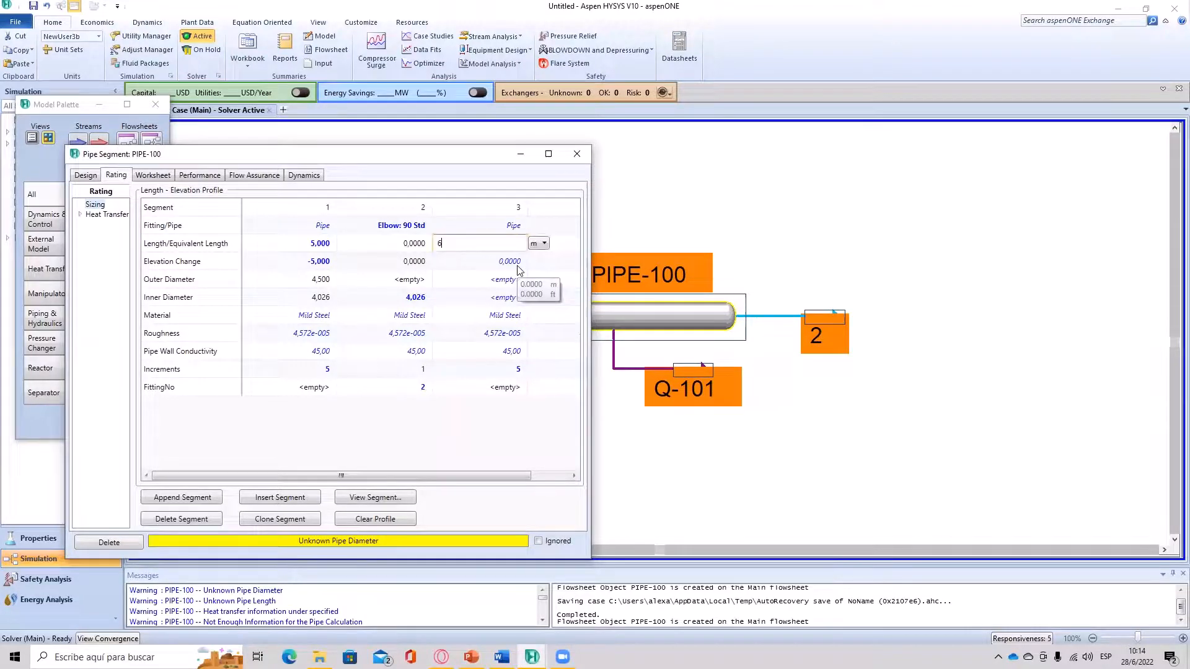
key("Return")
Step: Set segment 3's pipe schedule to Schedule 40 and its nominal diameter to 4 inch
double_click(517, 285)
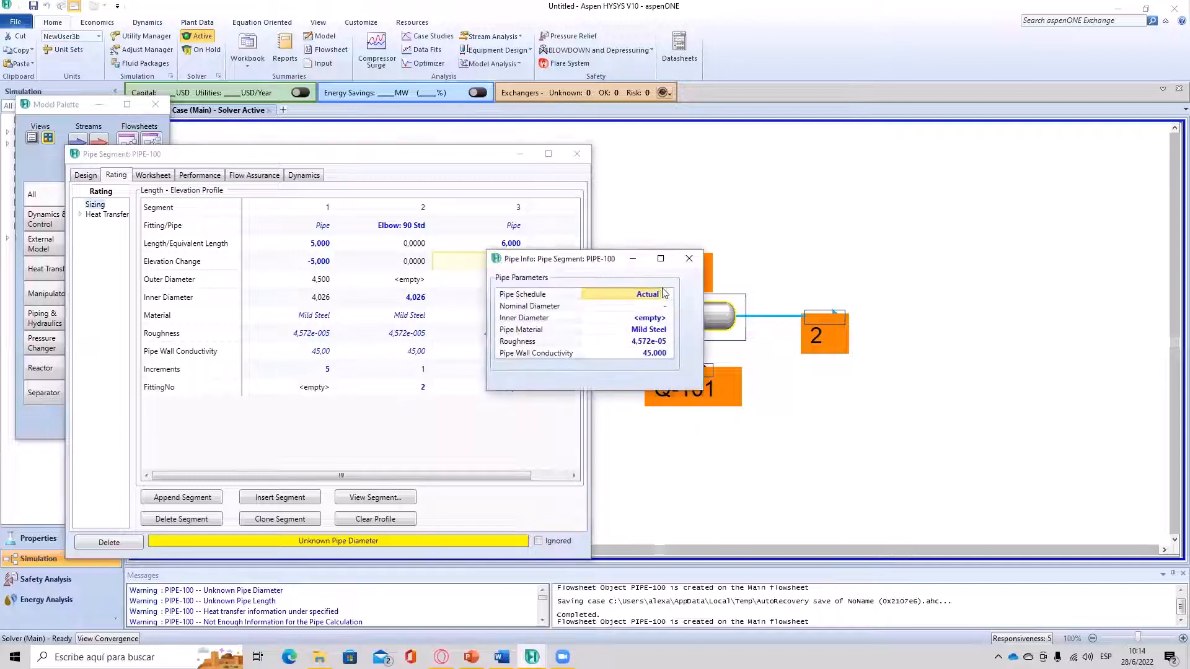
left_click(665, 295)
left_click(609, 361)
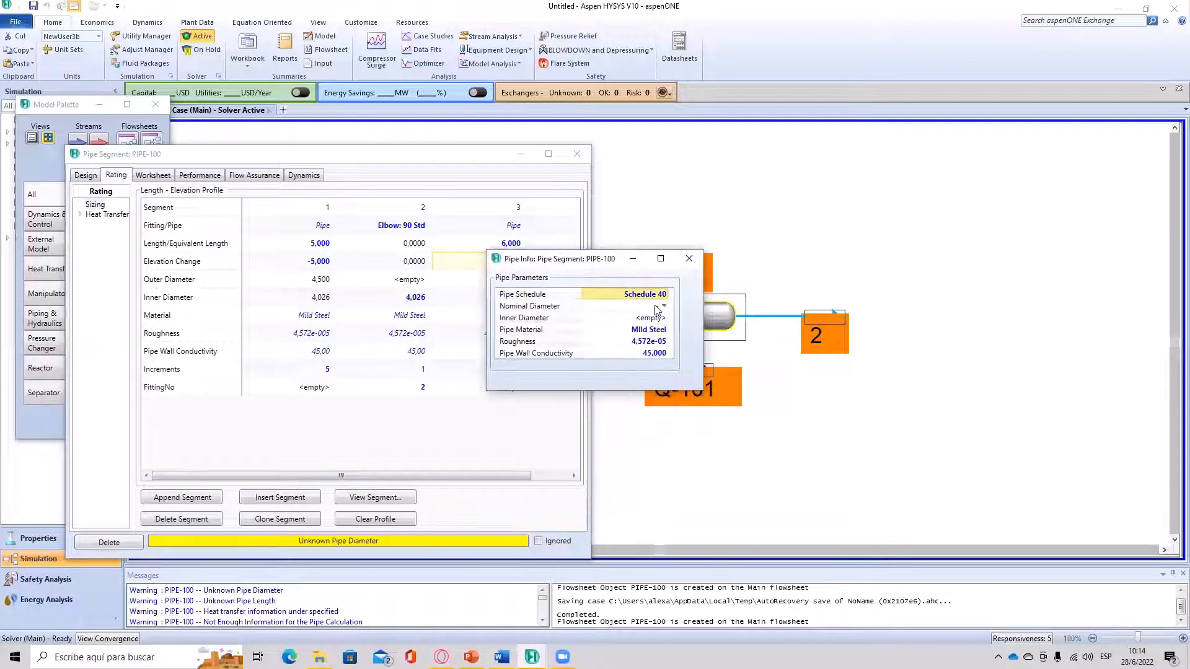
left_click(665, 306)
left_click(665, 306)
scroll(643, 355, "up", 5)
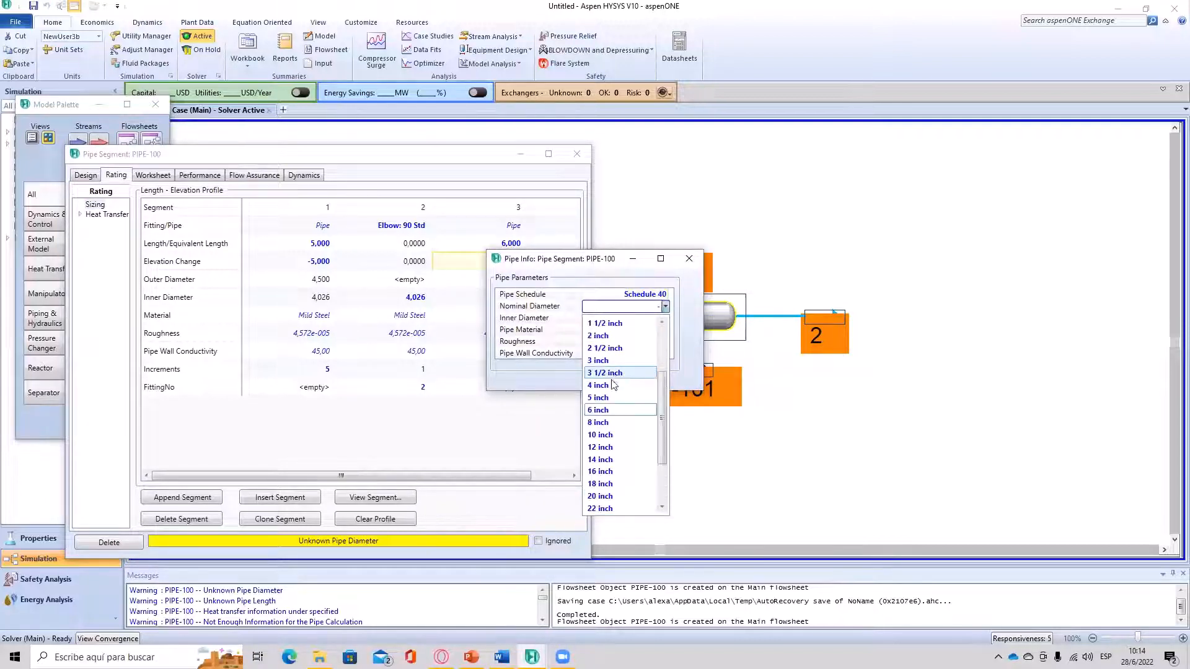
left_click(613, 385)
left_click(689, 259)
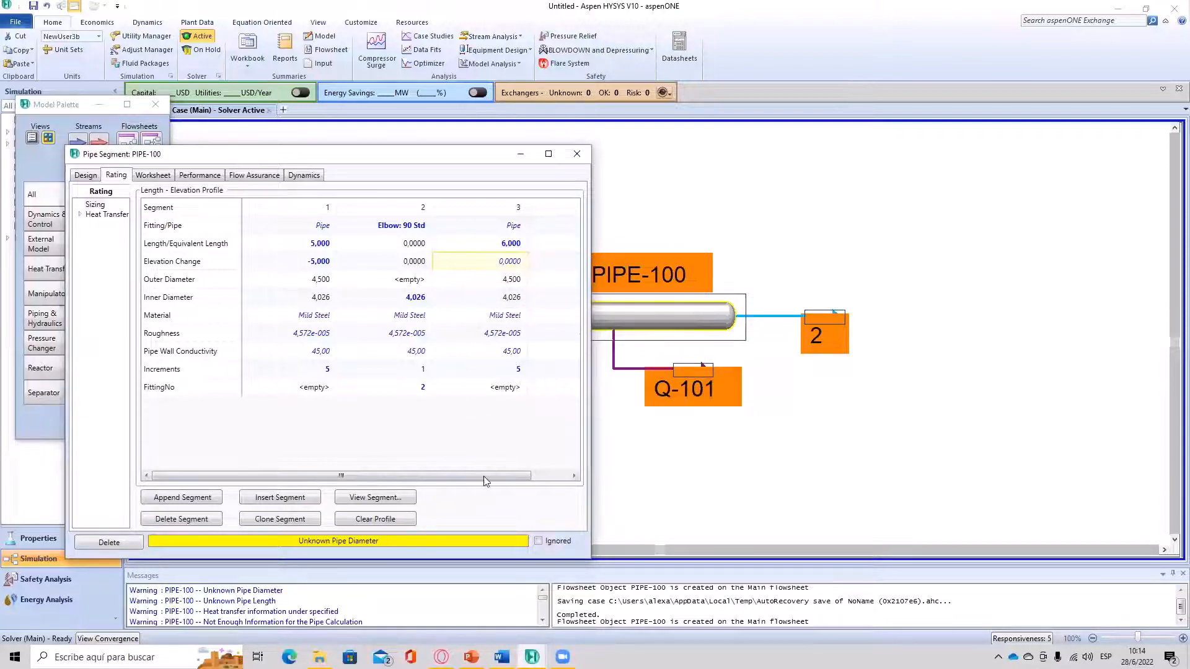
Step: Set segment 4's elevation change to 15 m and its length to 15 m
left_click_drag(486, 475, 547, 478)
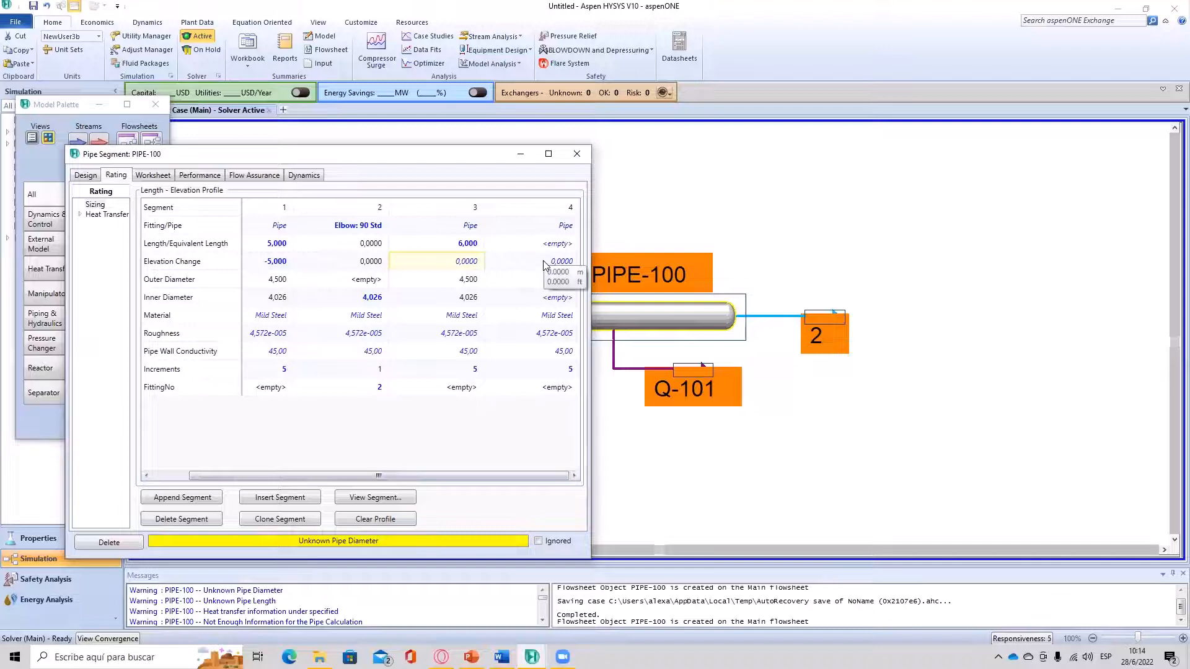
left_click(544, 260)
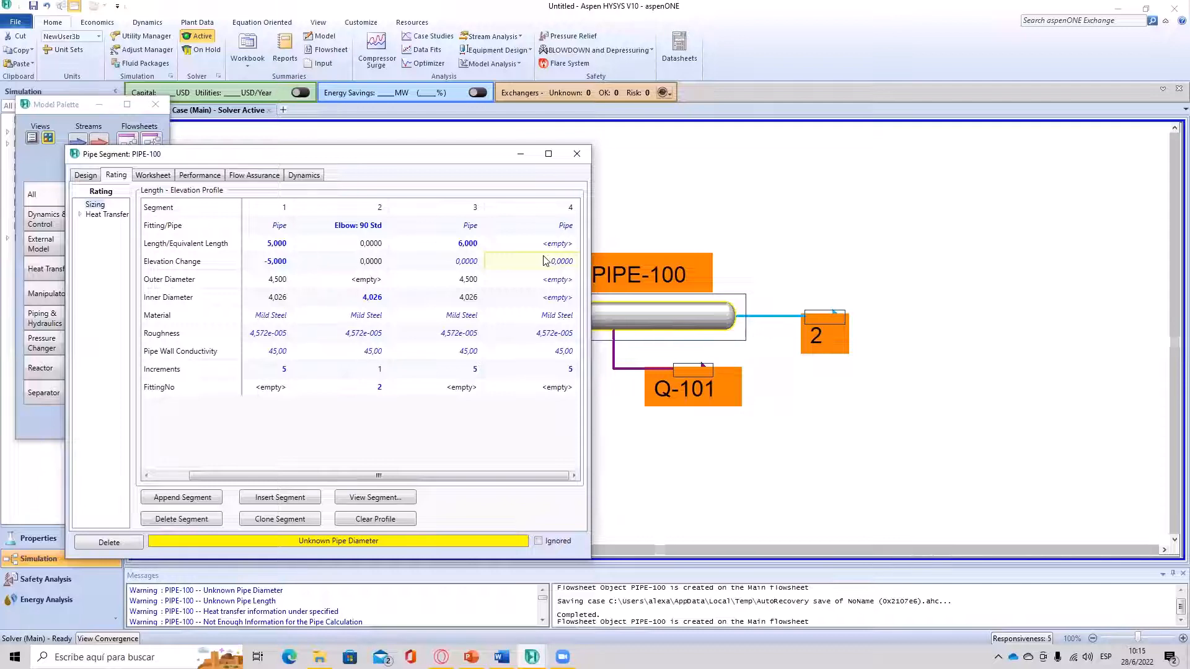
type("0")
key("Return")
left_click(549, 248)
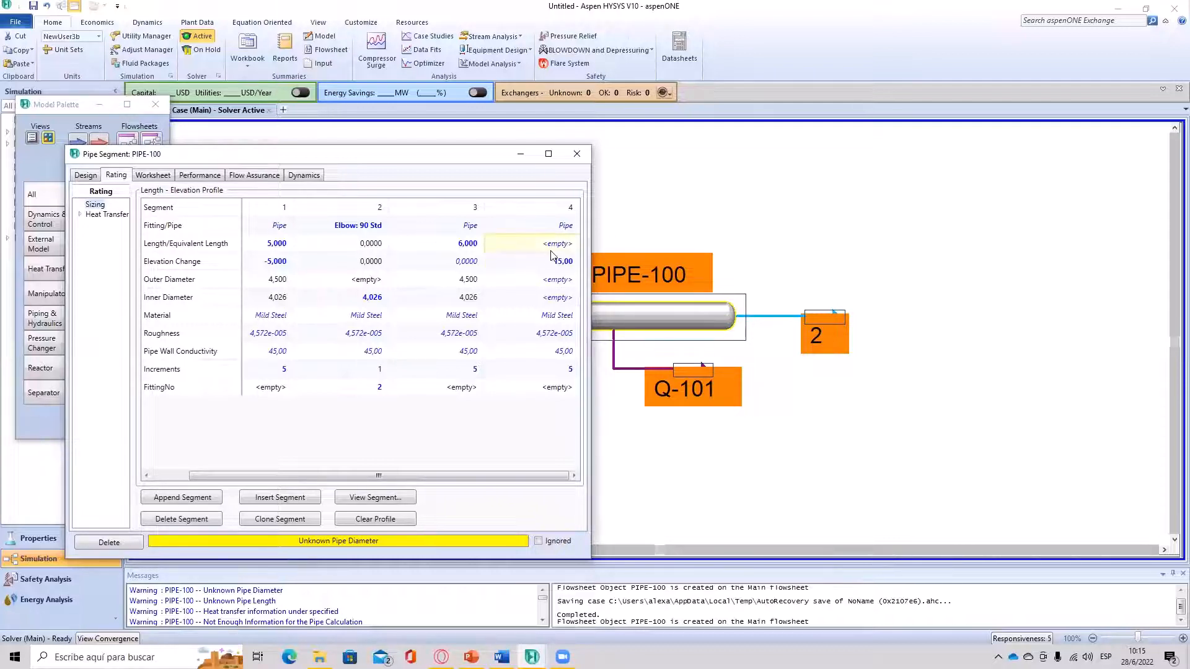
type("15")
key("Return")
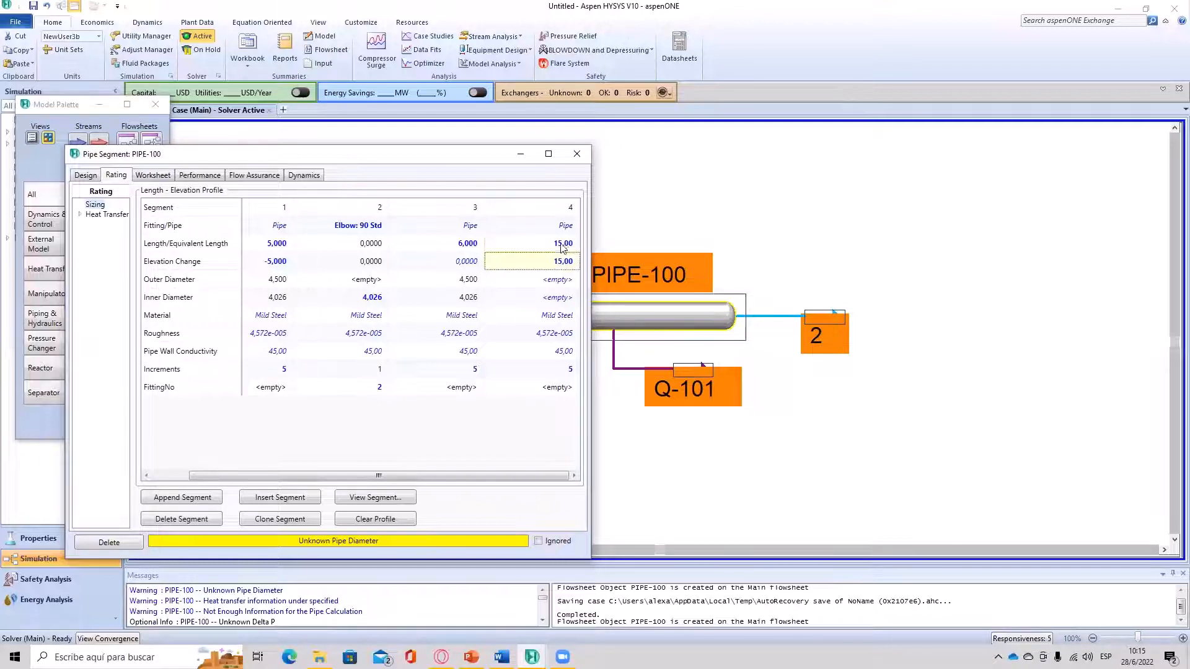
Step: Set segment 4's pipe schedule to Schedule 40 and its nominal diameter to 4 inch
double_click(563, 248)
left_click(664, 295)
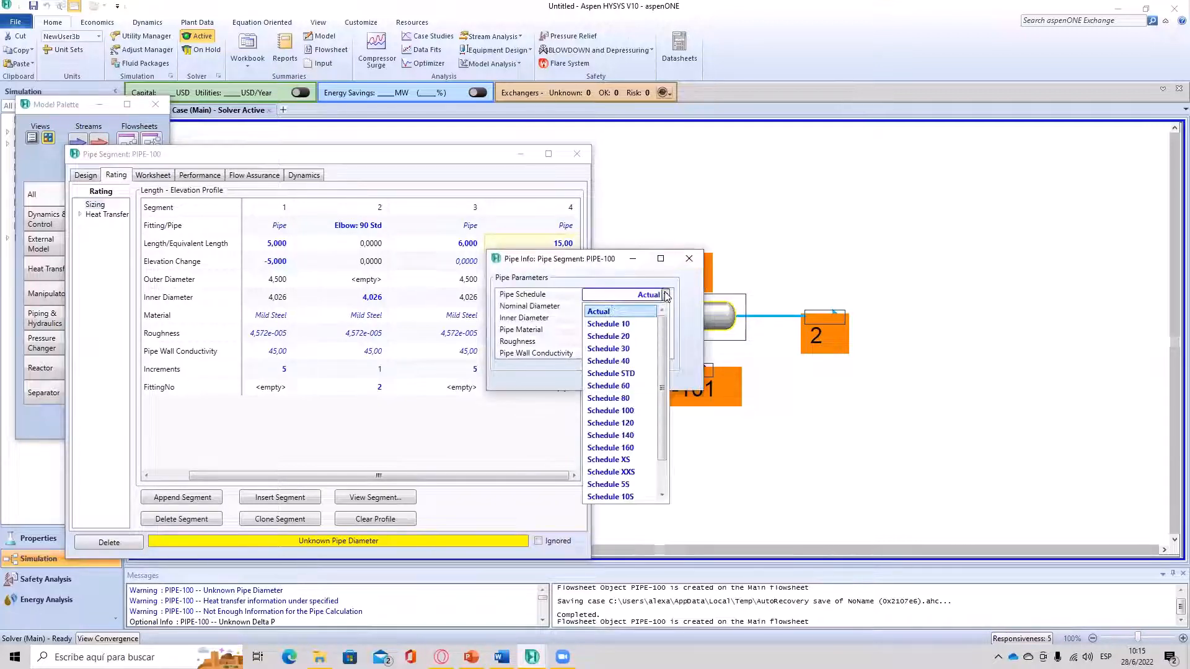
key("Down")
key("Down")
key("Down")
key("Down")
key("Return")
left_click(670, 306)
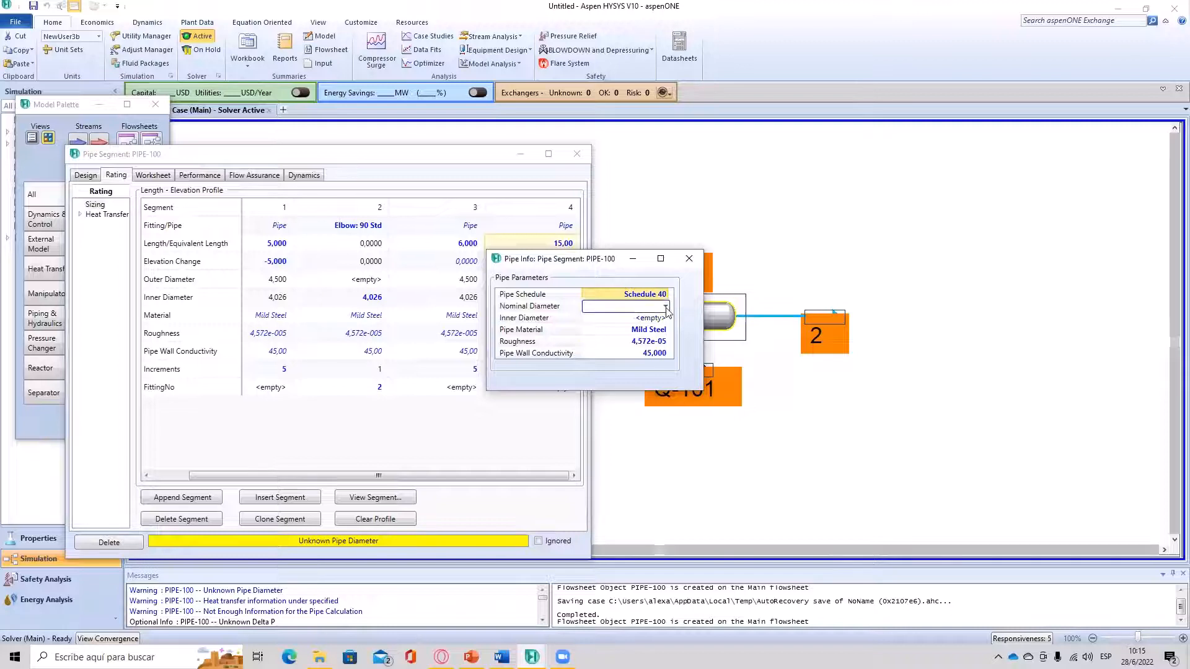
left_click(665, 306)
left_click(616, 361)
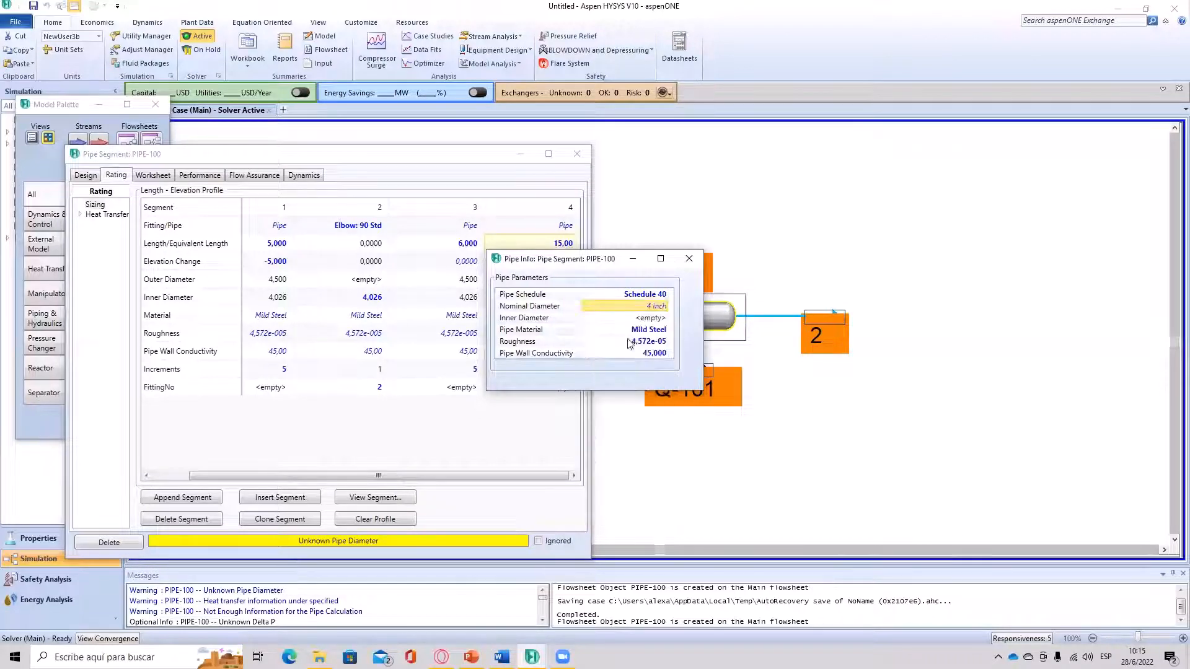
left_click(472, 463)
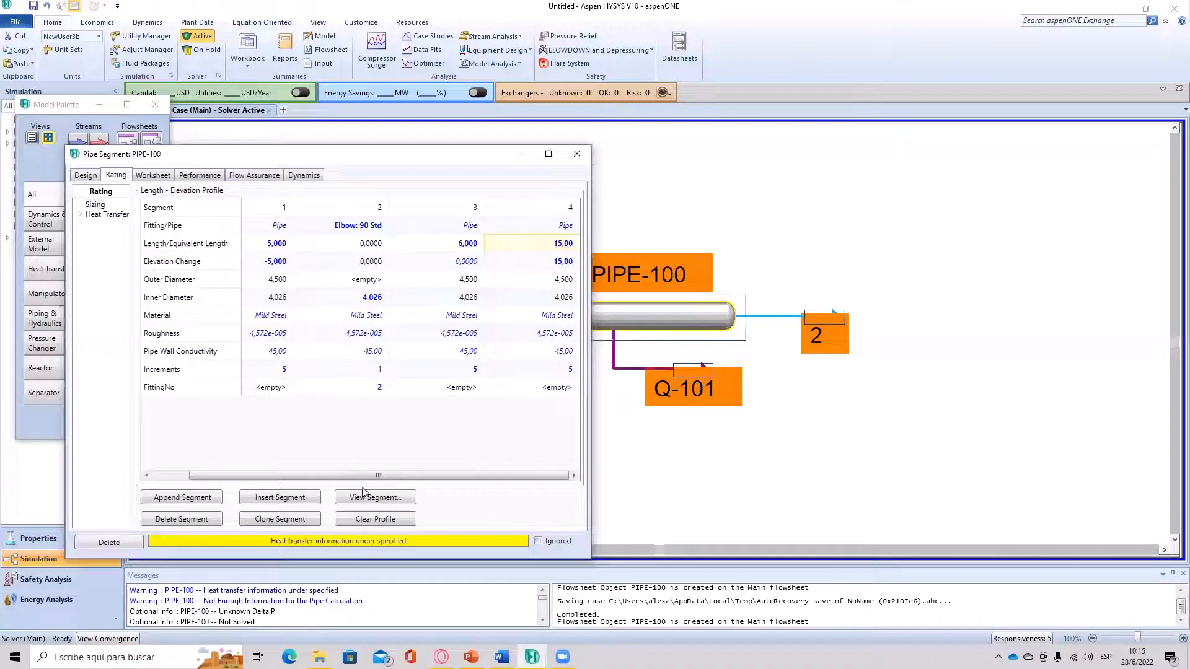
Step: Specify an overall heat loss of 0 kW in the pipe segment's heat transfer settings
left_click(93, 217)
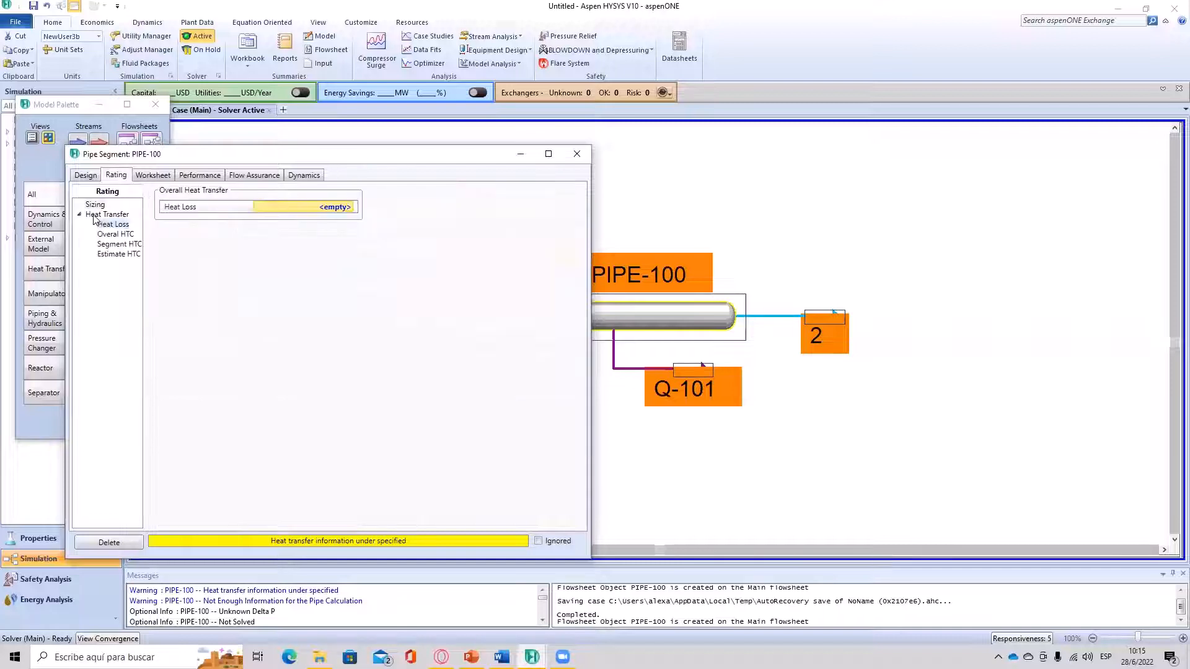
left_click(334, 208)
type("0")
key("Return")
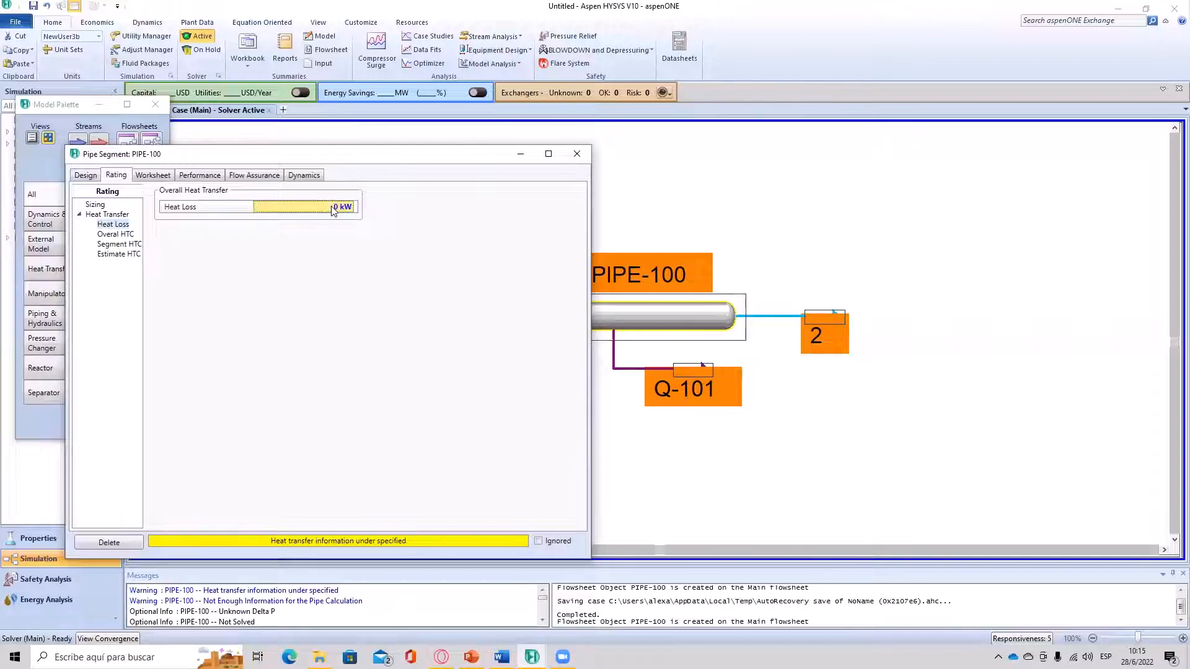
Step: Review the pipe segment's overall heat transfer coefficients, calculation parameters and segment sizing profile
left_click(114, 237)
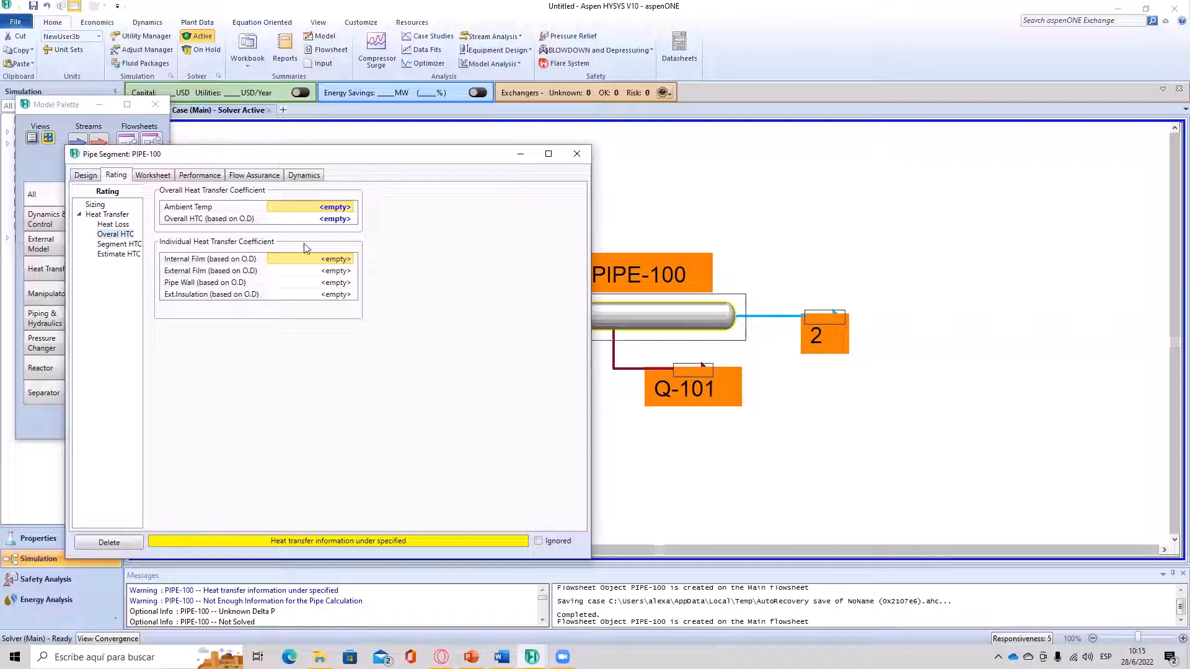
left_click(84, 176)
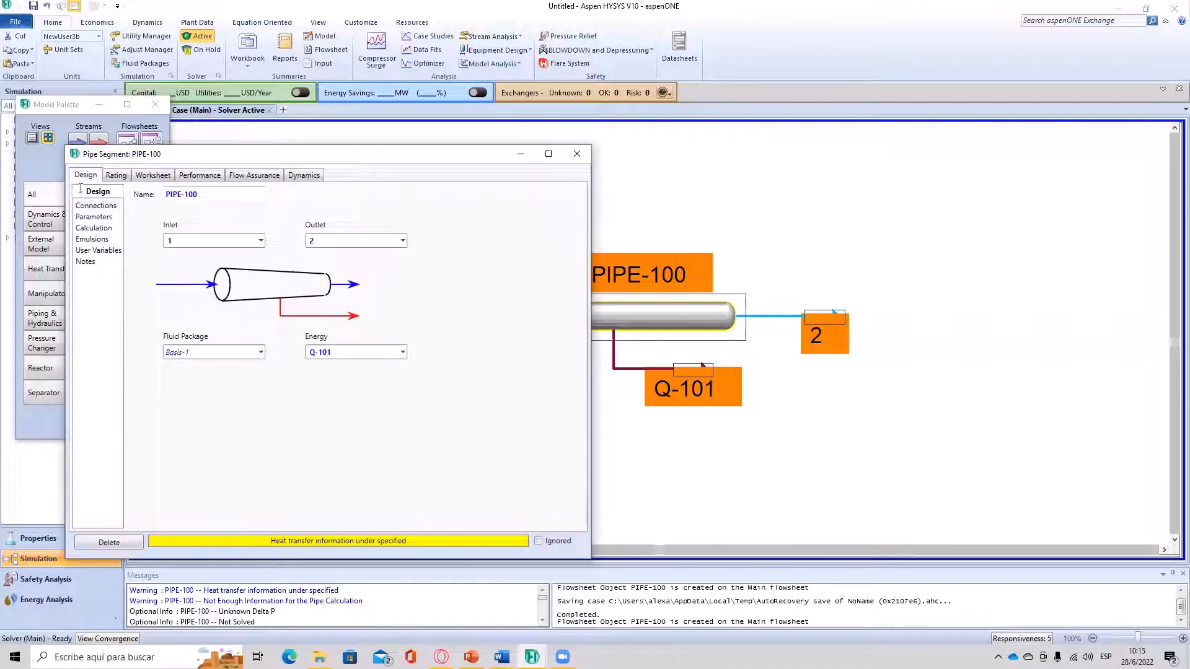
left_click(90, 228)
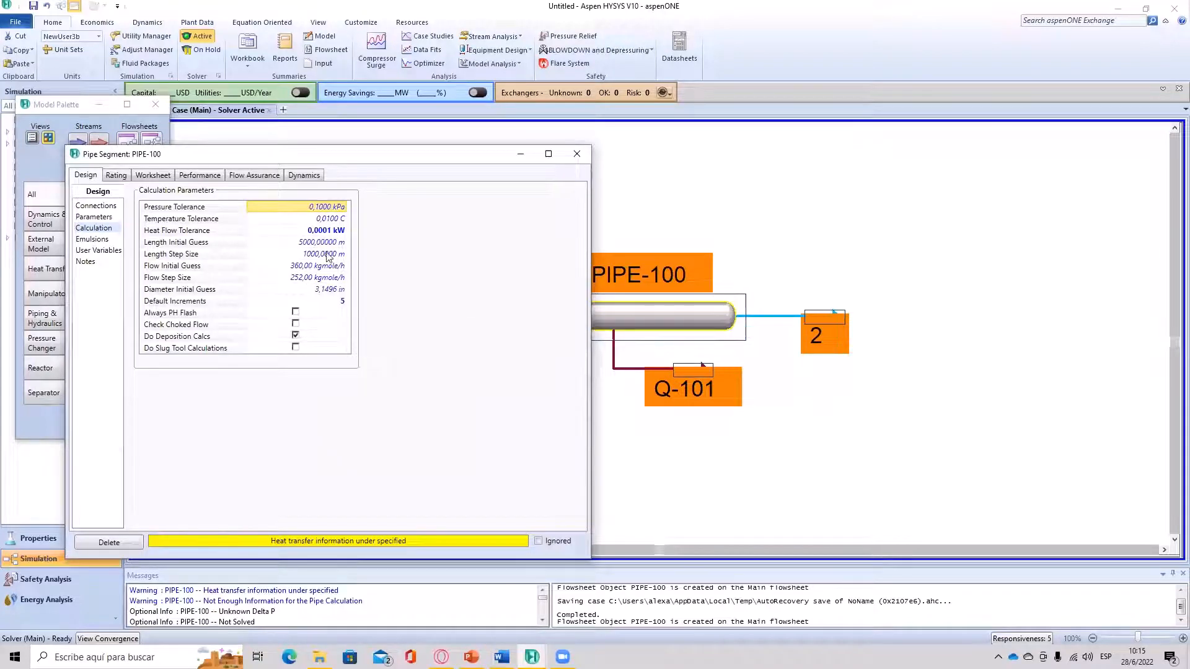
left_click(117, 175)
left_click(93, 206)
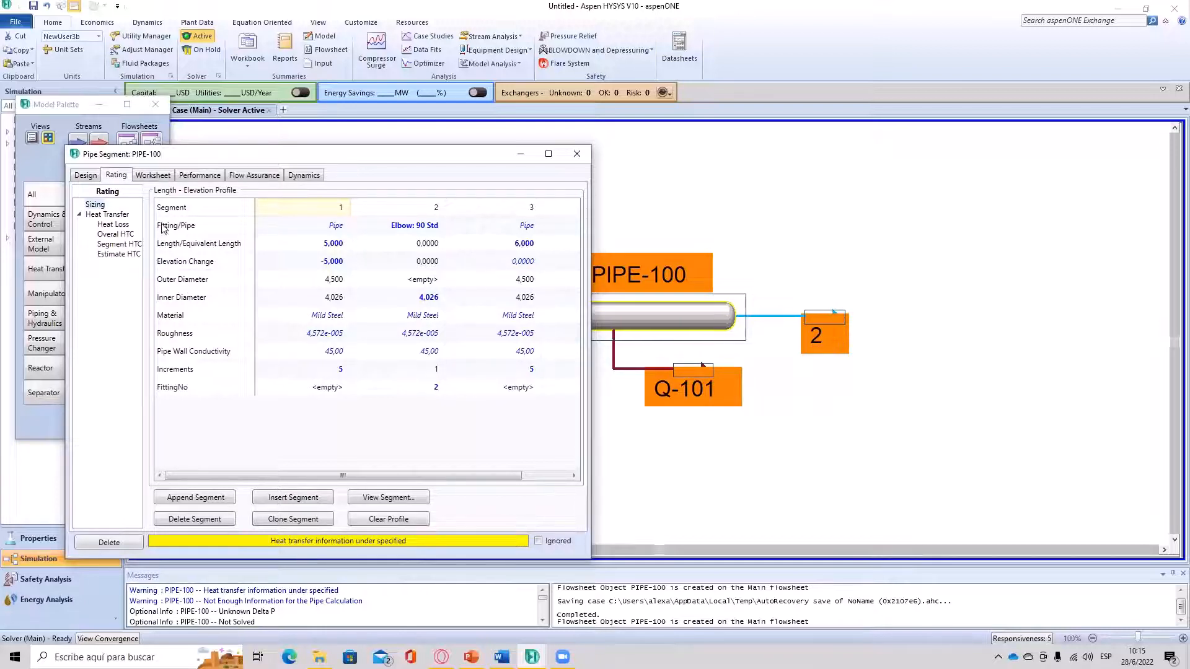
Step: Define the composition of inlet stream 1 as pure H2O with a mole fraction of 1
left_click(170, 177)
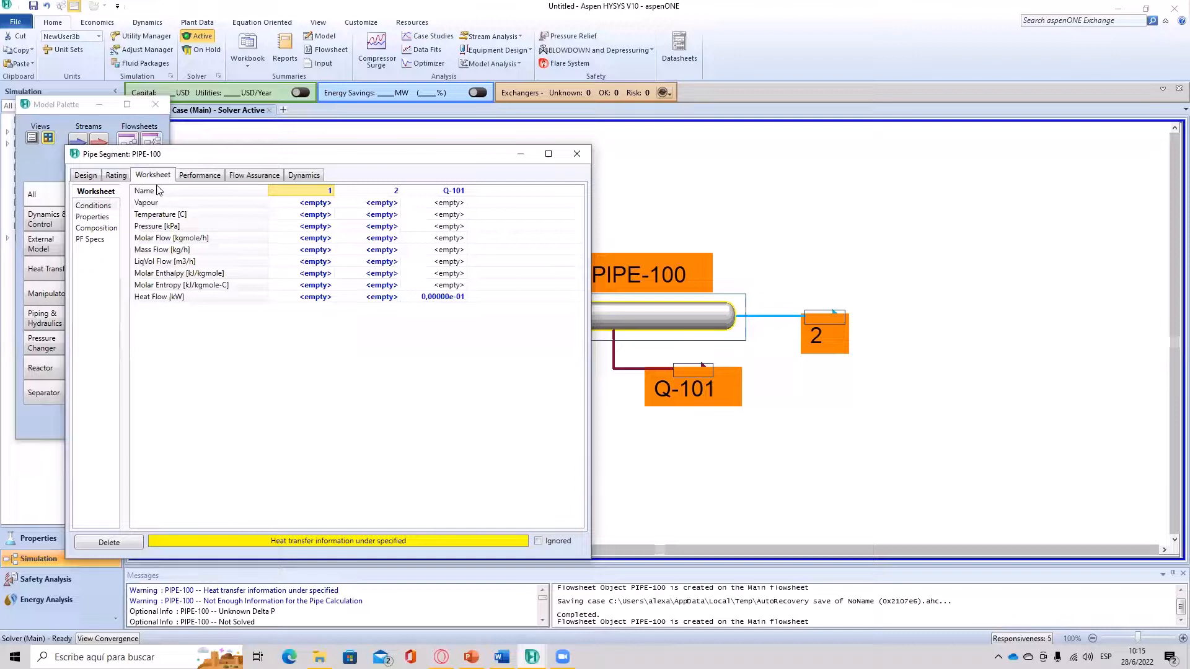
left_click(99, 228)
type("1")
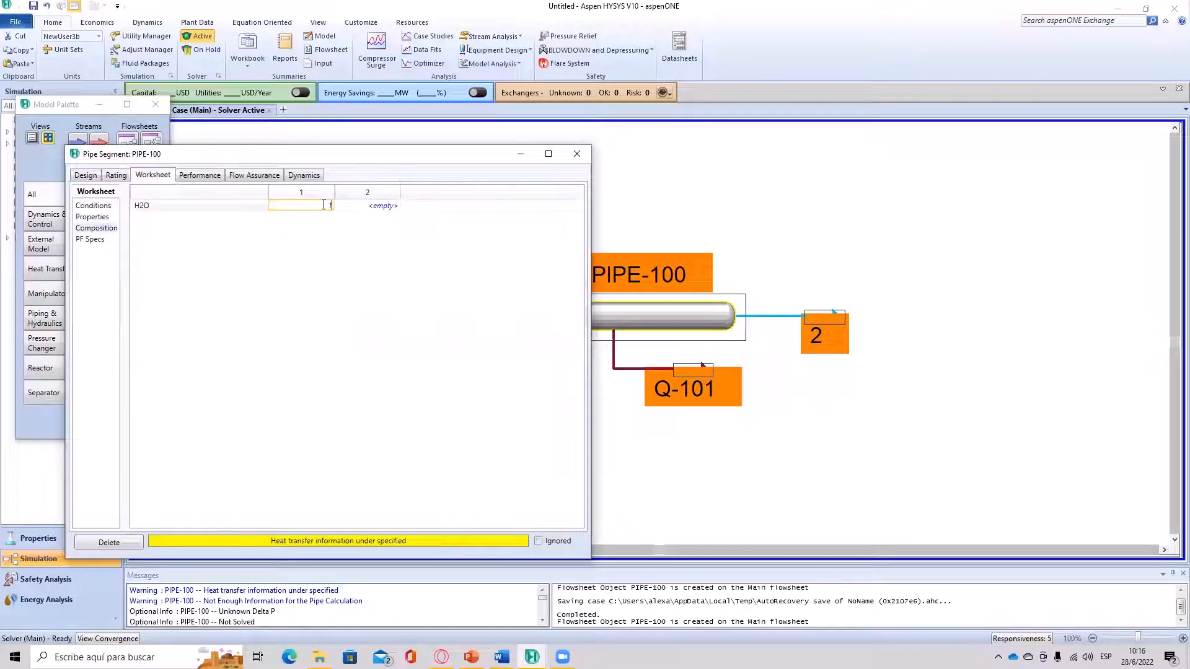
key("Return")
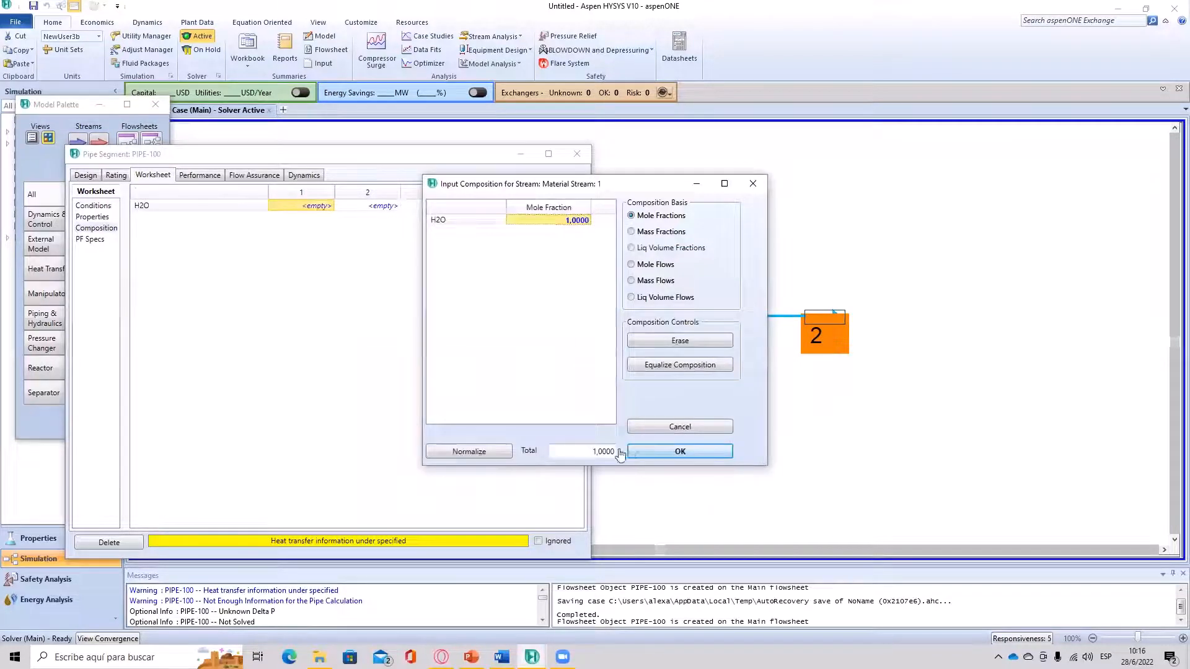
left_click(634, 452)
Step: Set the temperature of inlet stream 1 to 60 °F in the stream conditions
left_click(103, 207)
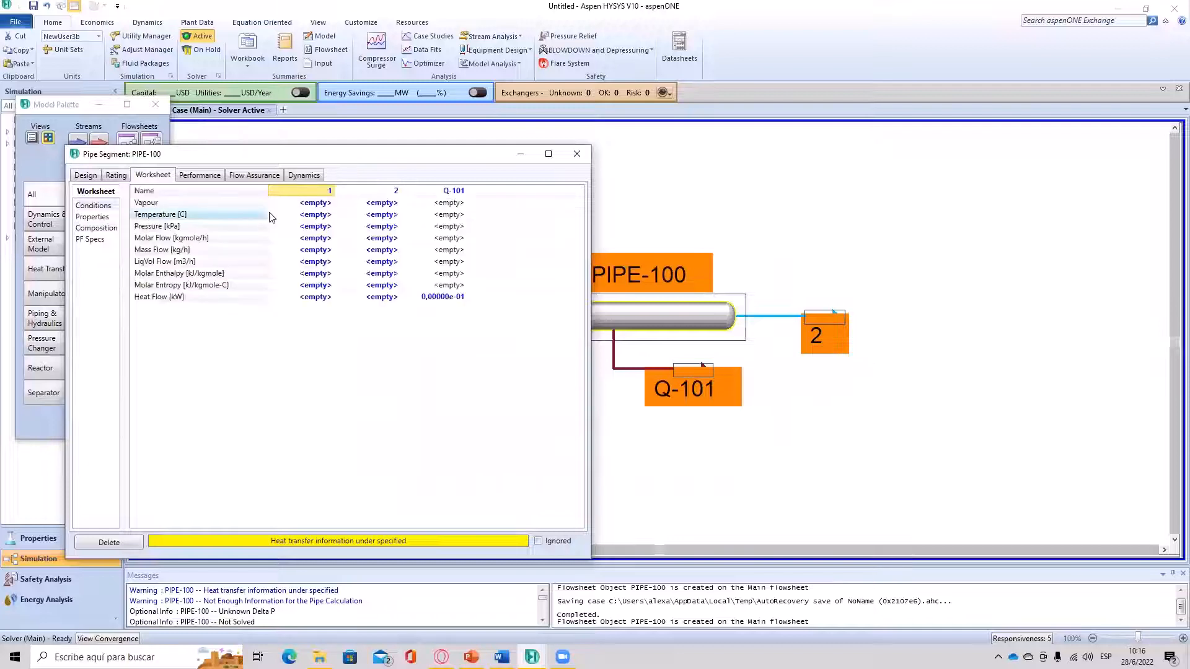
left_click(313, 214)
type("6")
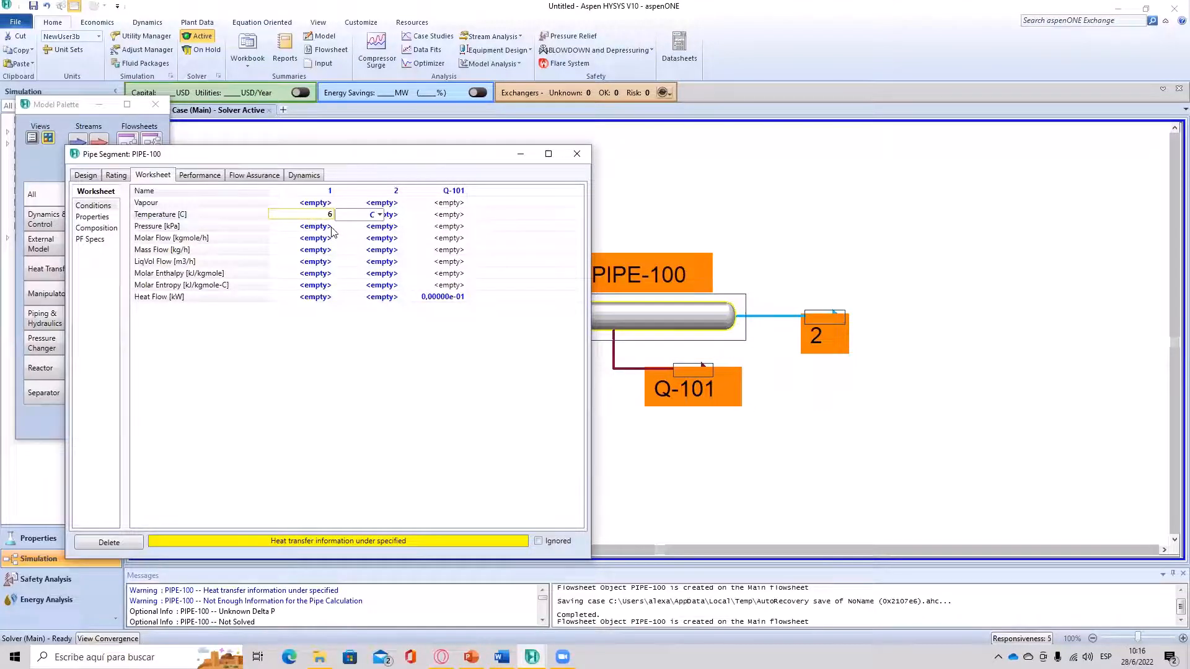
type("0")
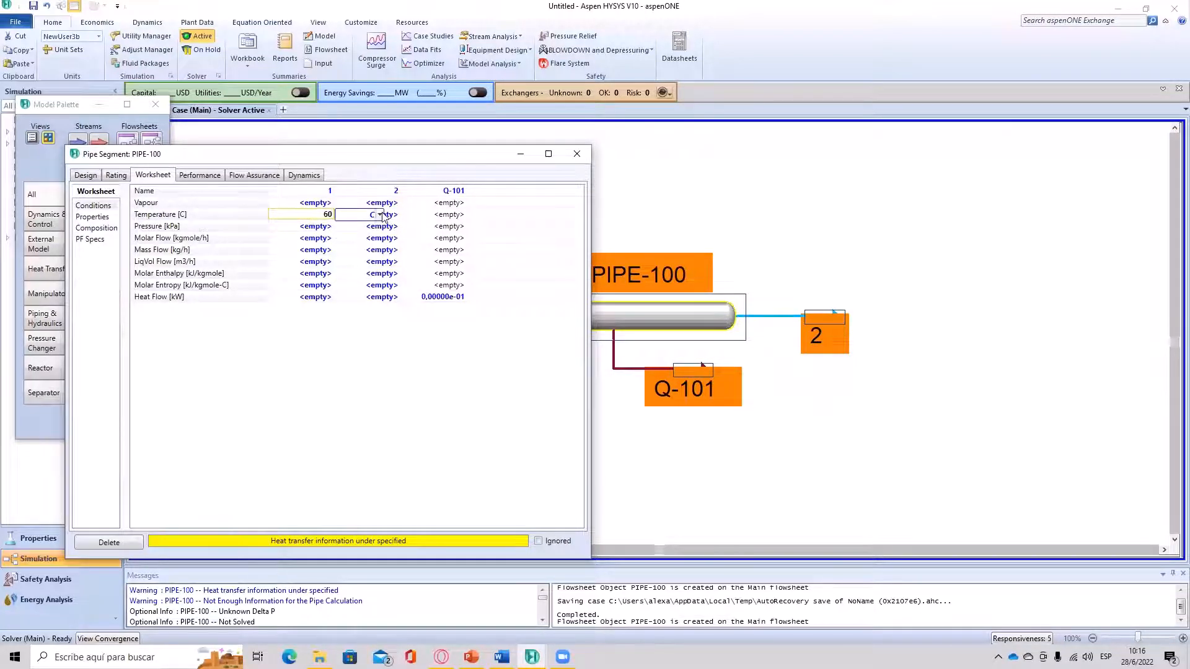
left_click(380, 215)
left_click(342, 256)
Step: Set inlet stream 1's molar flow to 100 kgmole/h and its pressure to 5 bar
left_click(313, 238)
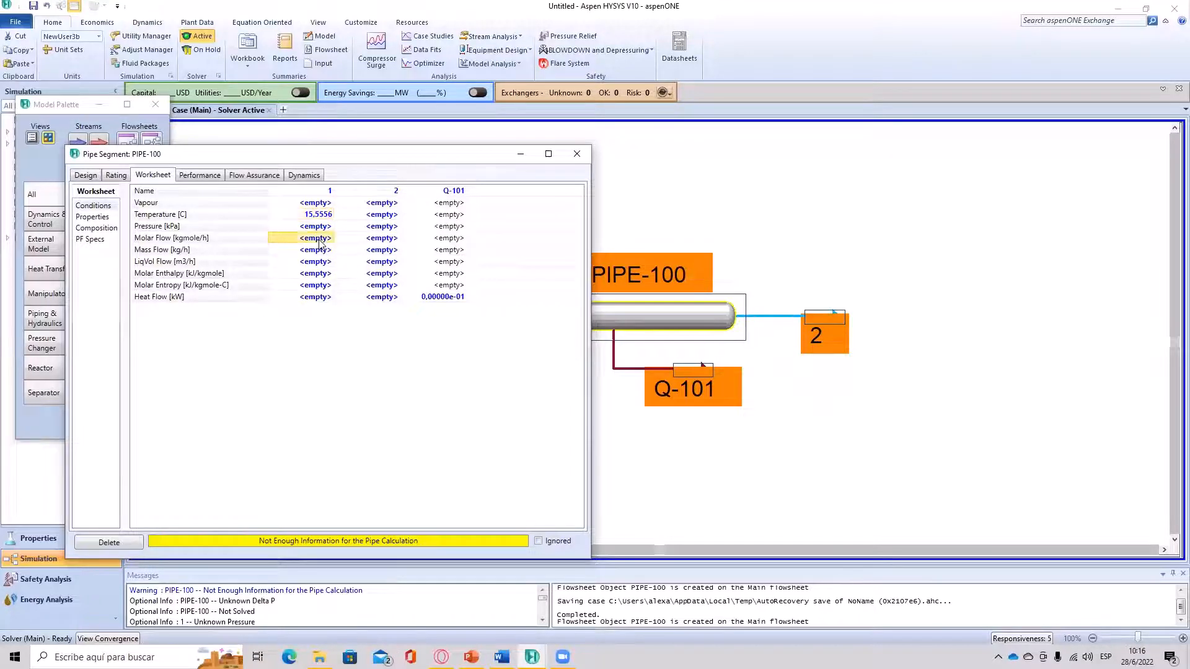
type("100")
left_click(322, 226)
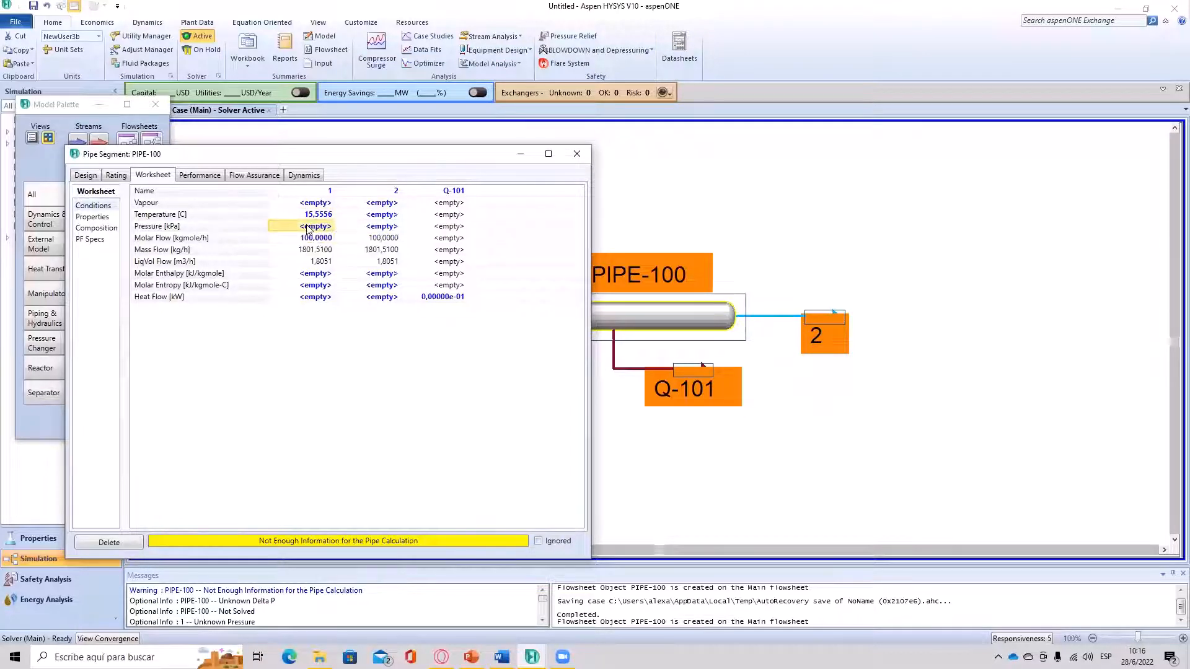
type("500")
left_click(397, 226)
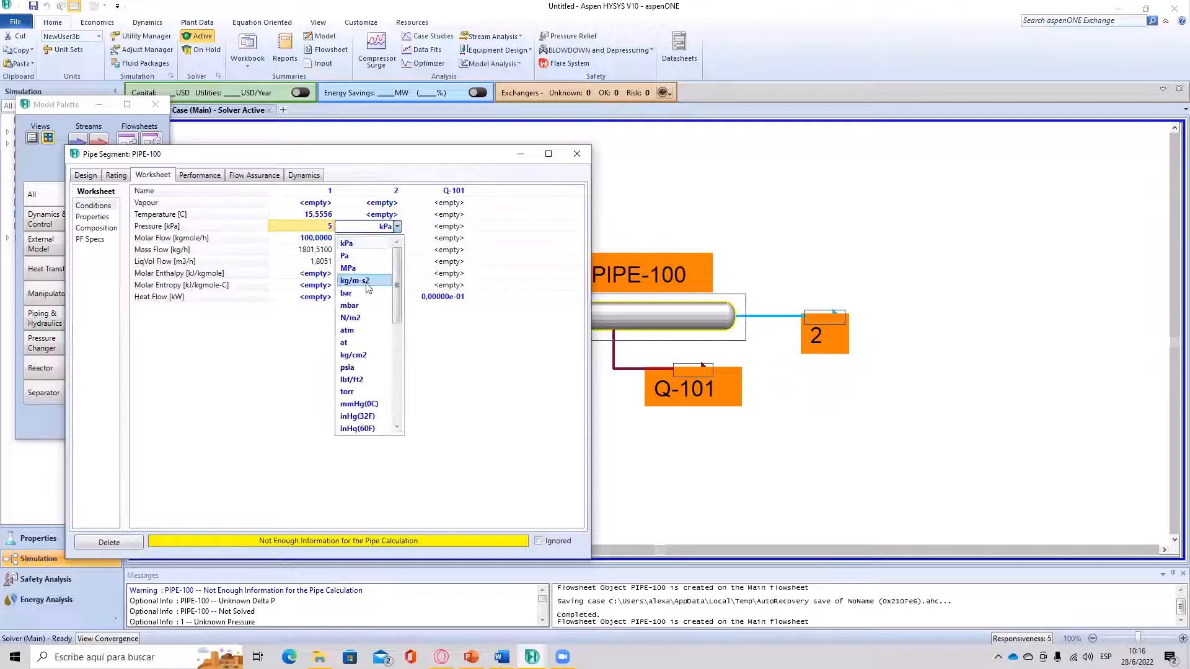
left_click(347, 312)
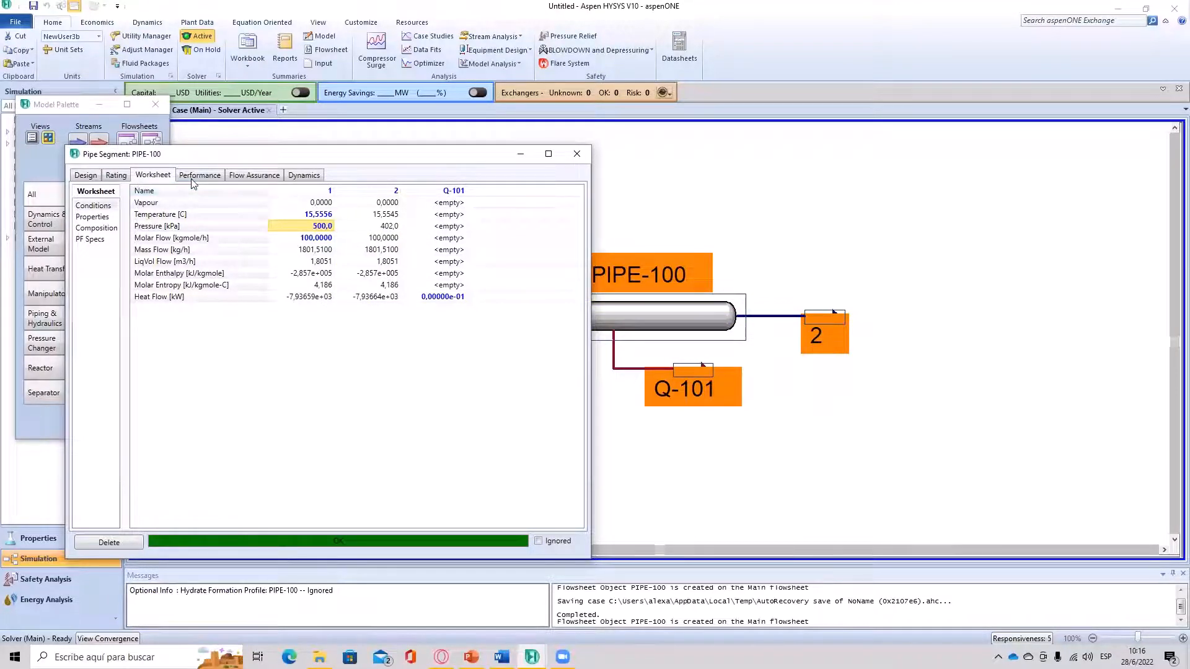
Step: Check the calculated pressure drop in the pipe segment's design parameters and the available horizontal pipe flow correlations
left_click(85, 175)
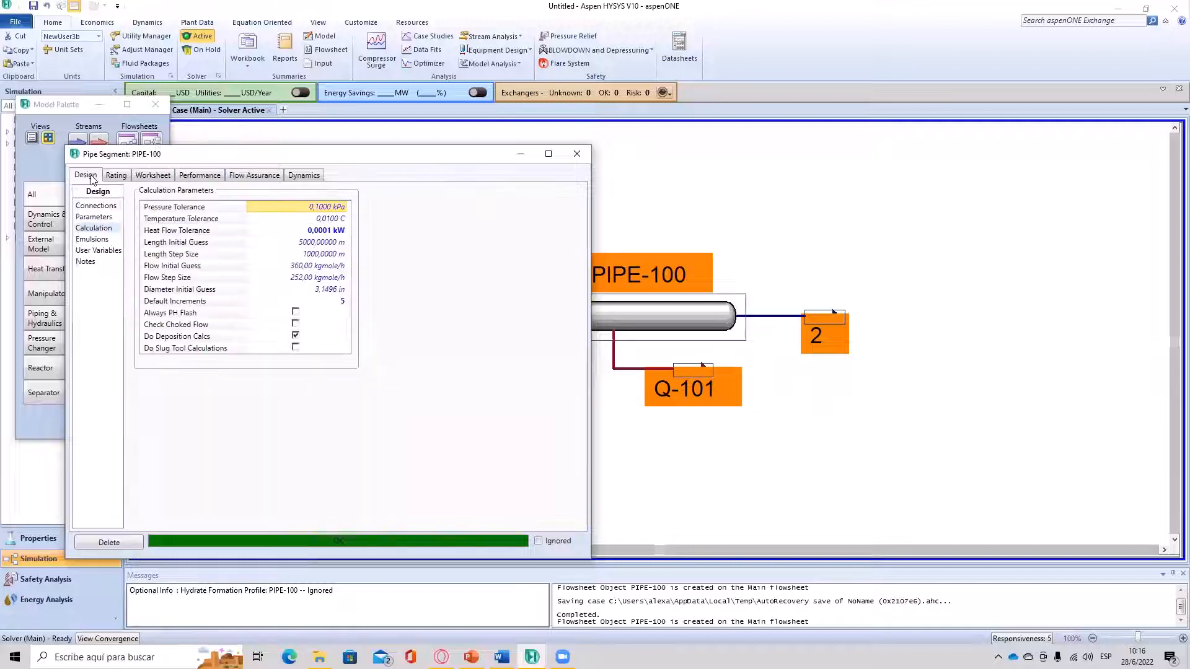
left_click(93, 217)
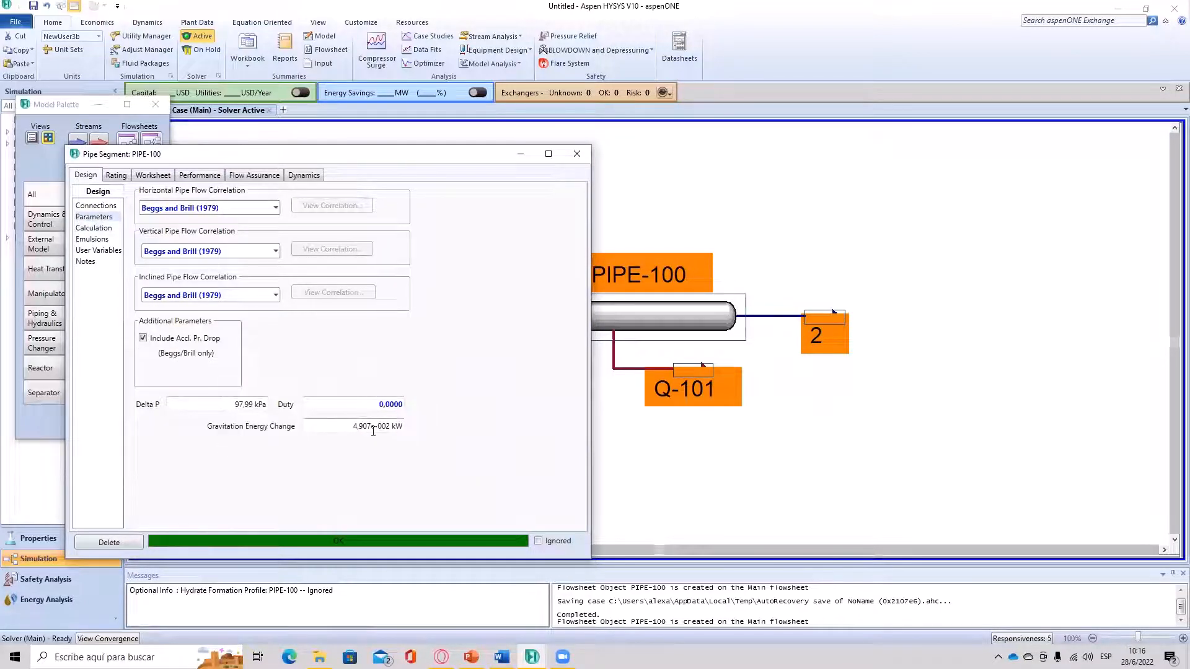
left_click(275, 209)
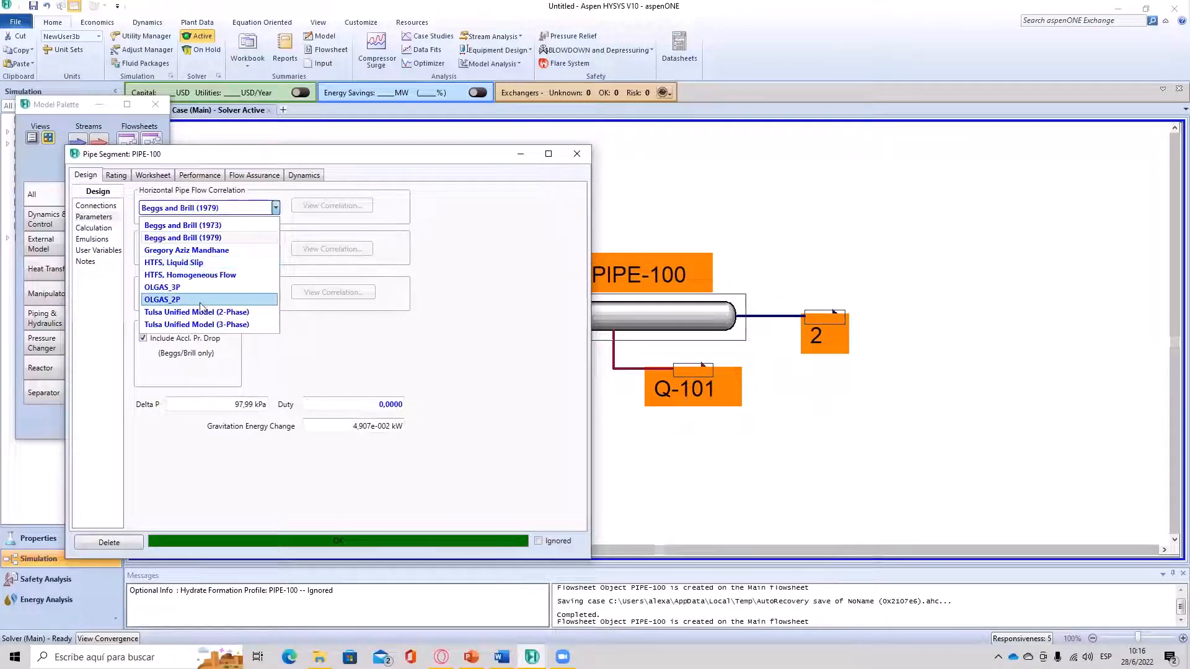
left_click(322, 338)
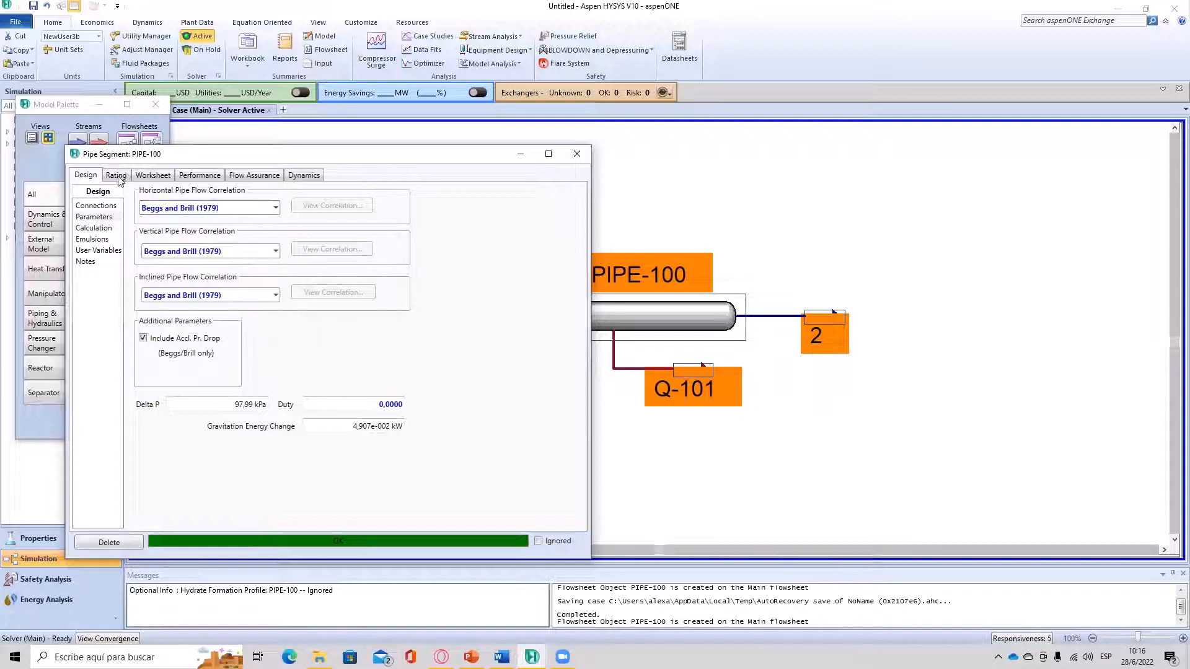
Step: Open the pipe segment's detailed performance profile and examine the table across to its friction and static pressure gradients
left_click(191, 179)
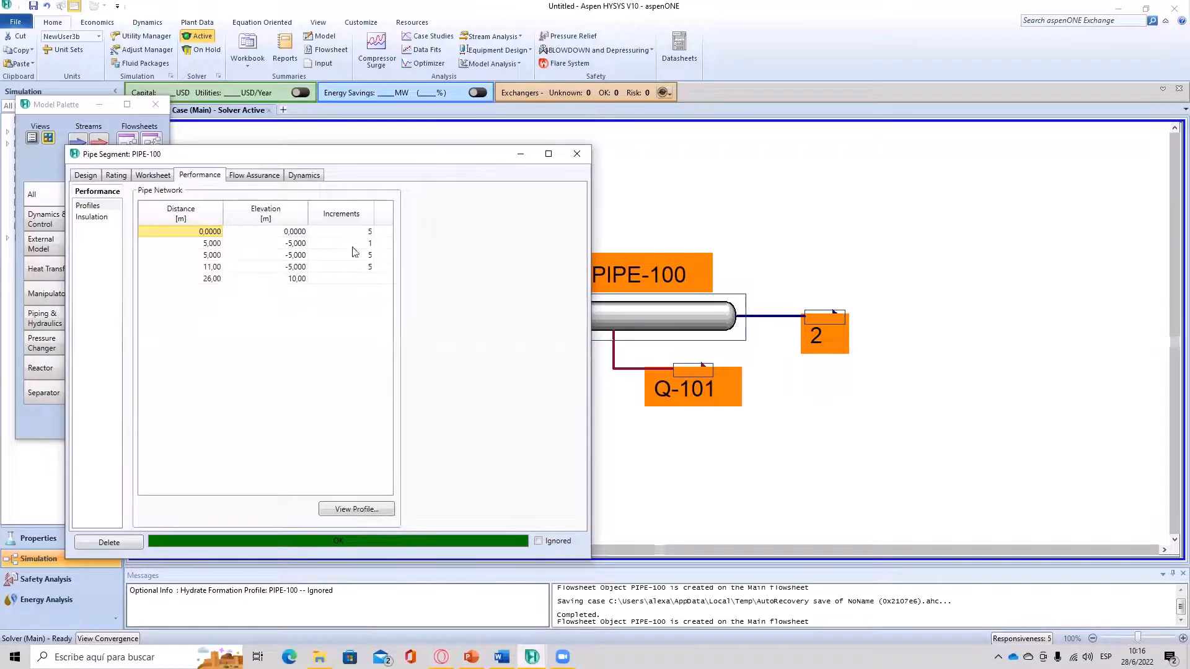
left_click(358, 508)
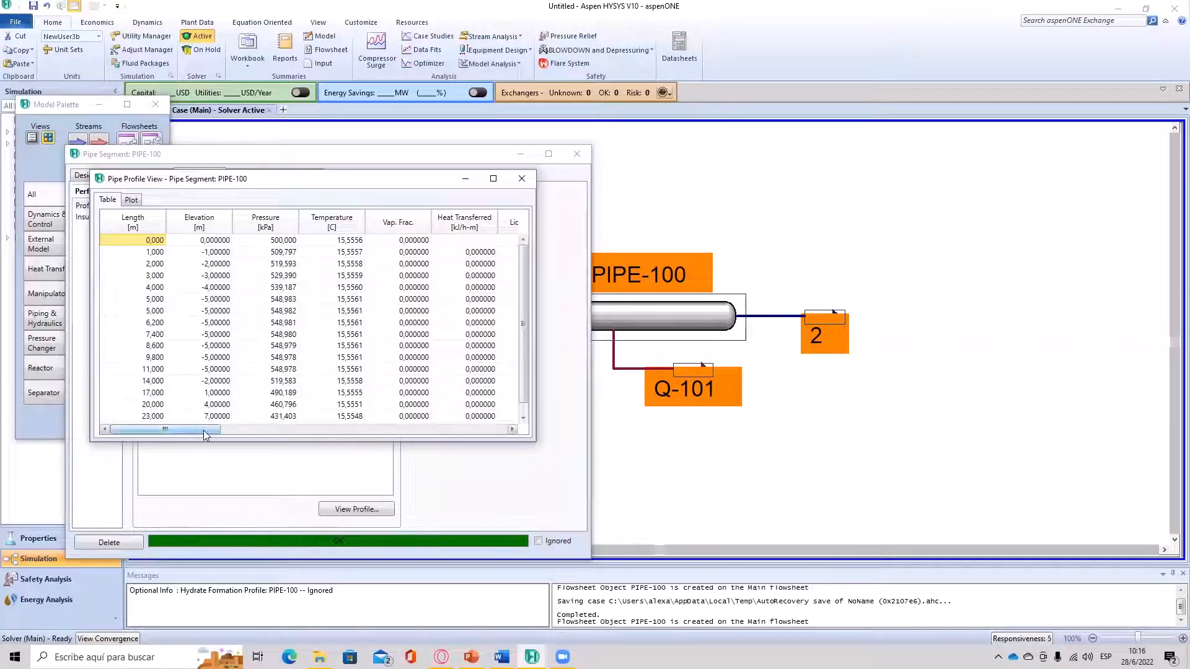
left_click_drag(184, 431, 290, 432)
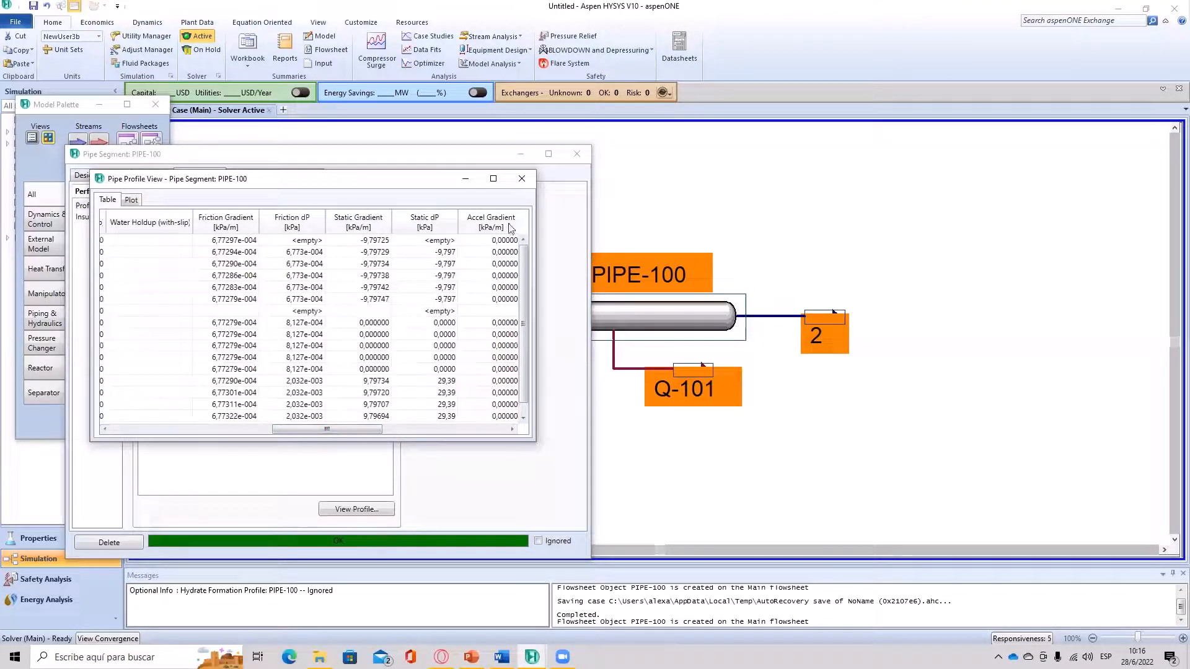
Step: Examine the pipe profile's elevation, temperature and vapour fraction plots, and close the profile view
left_click(131, 200)
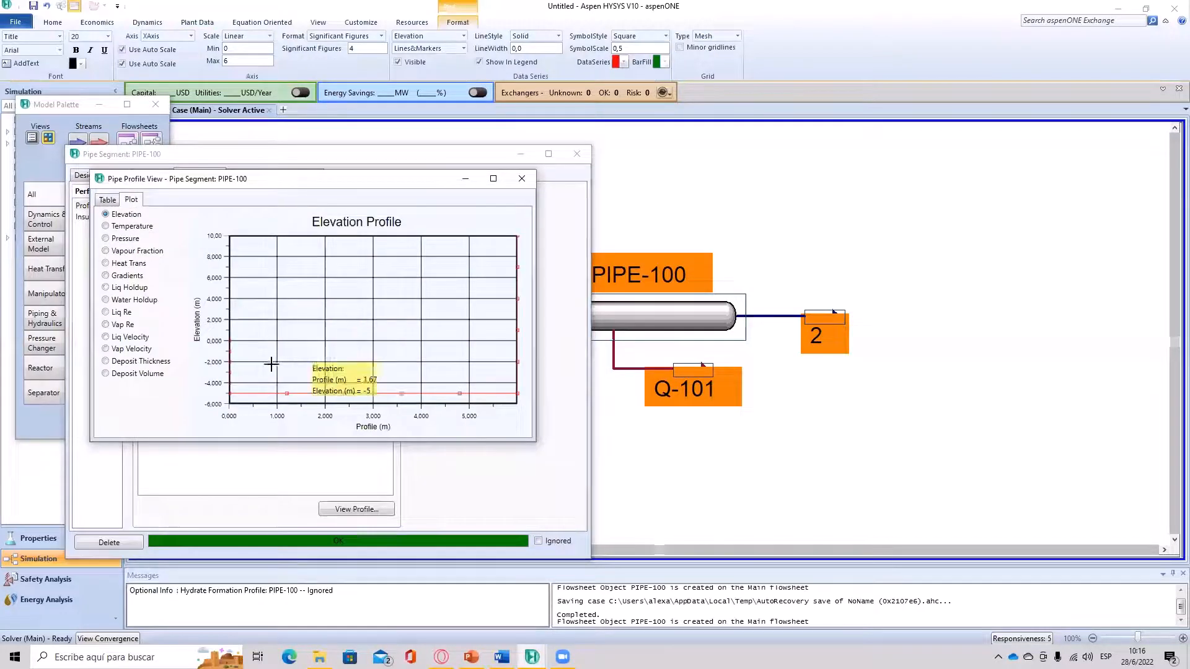
left_click(106, 227)
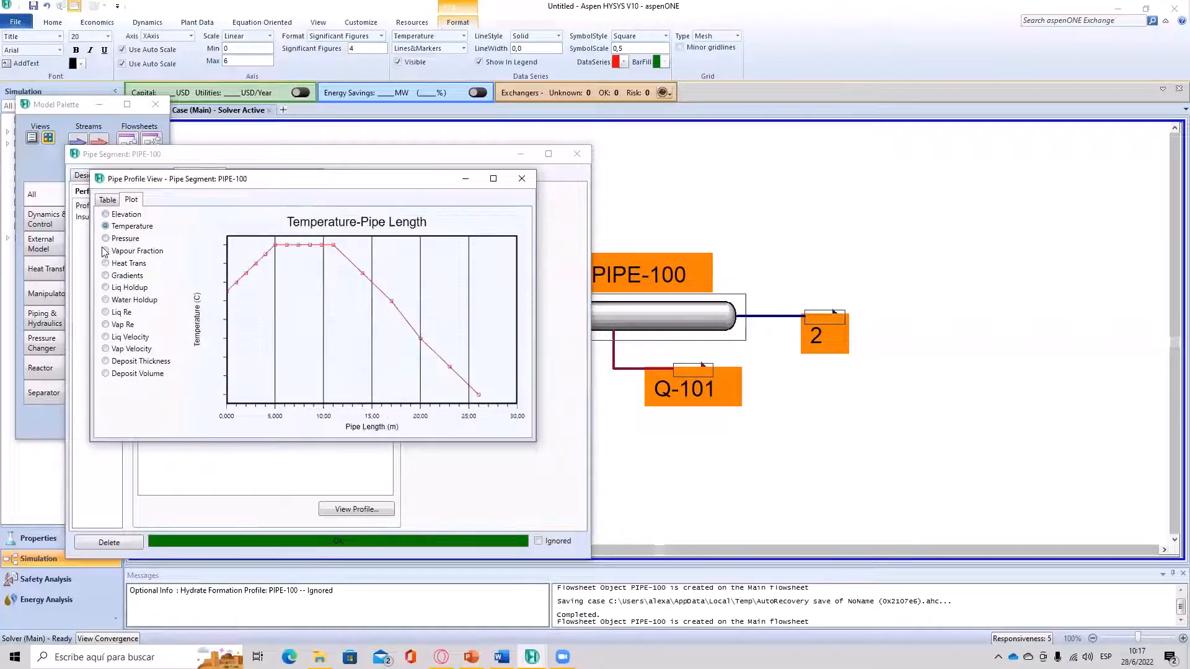
left_click(105, 251)
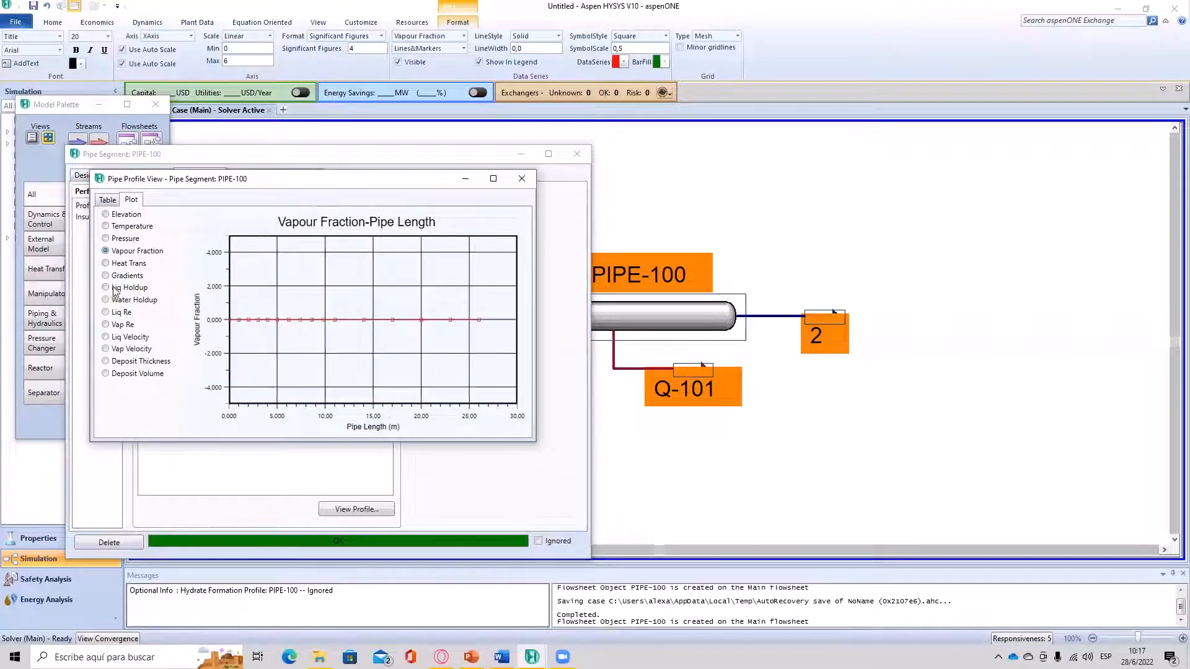
left_click(107, 213)
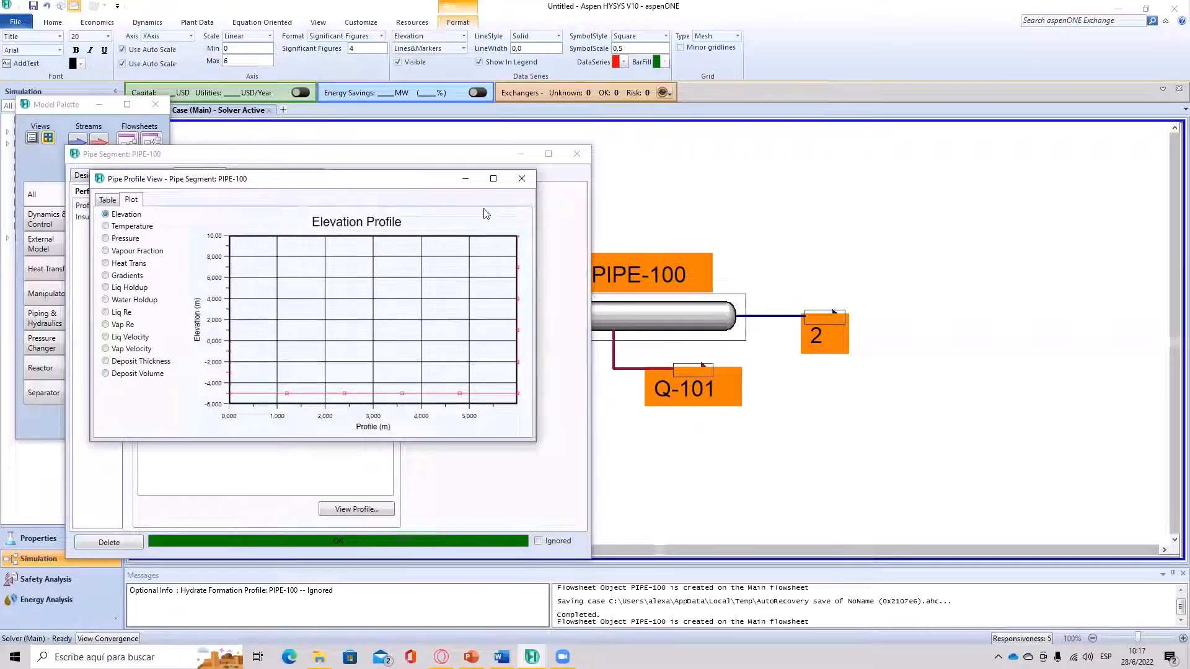
left_click(521, 179)
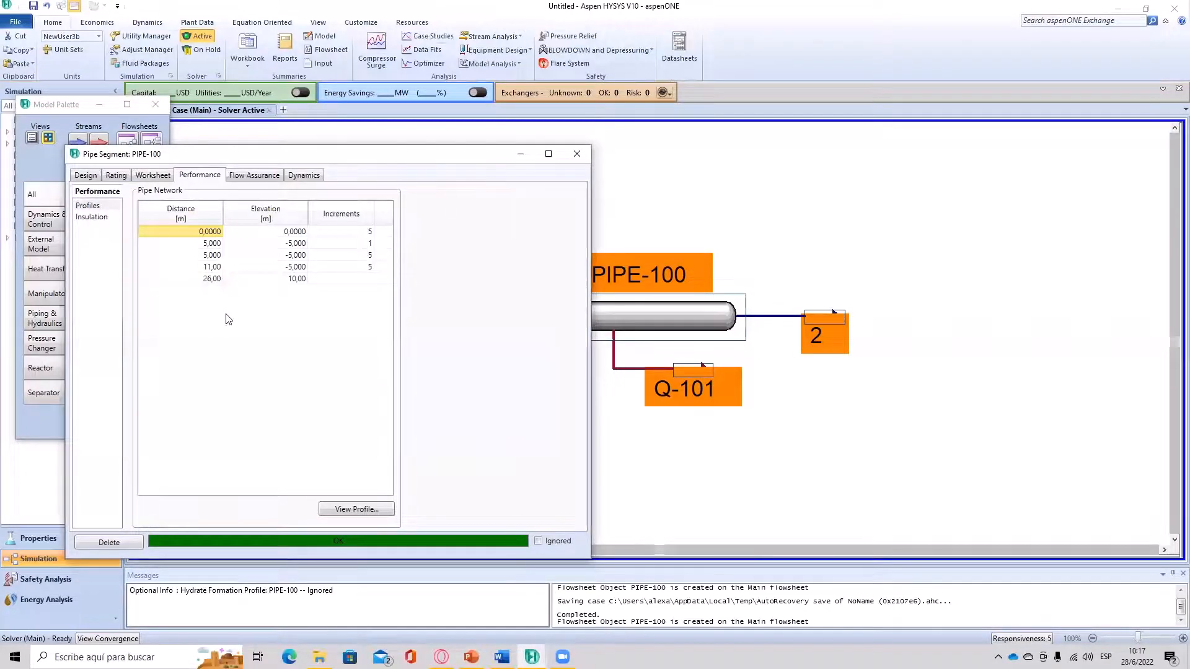
Step: Compare the final elevation in the pipe network profile with the exercise drawing in PowerPoint, and return to HYSYS
left_click(288, 280)
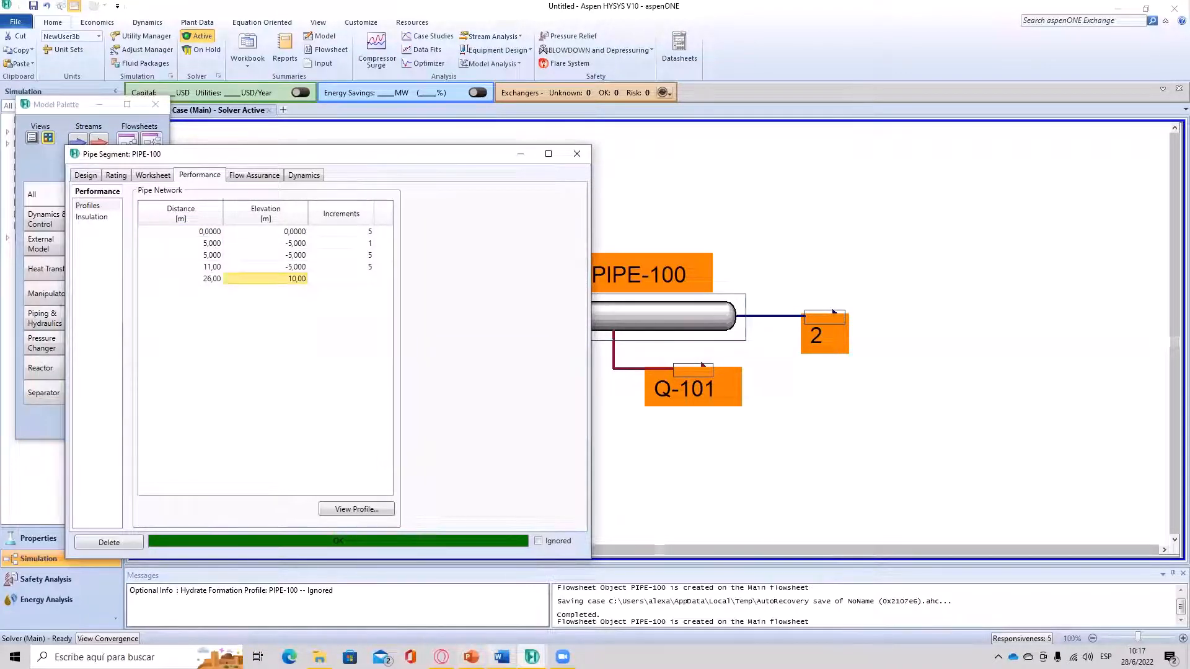
key("alt+Escape")
key("alt+Escape")
key("alt+Escape")
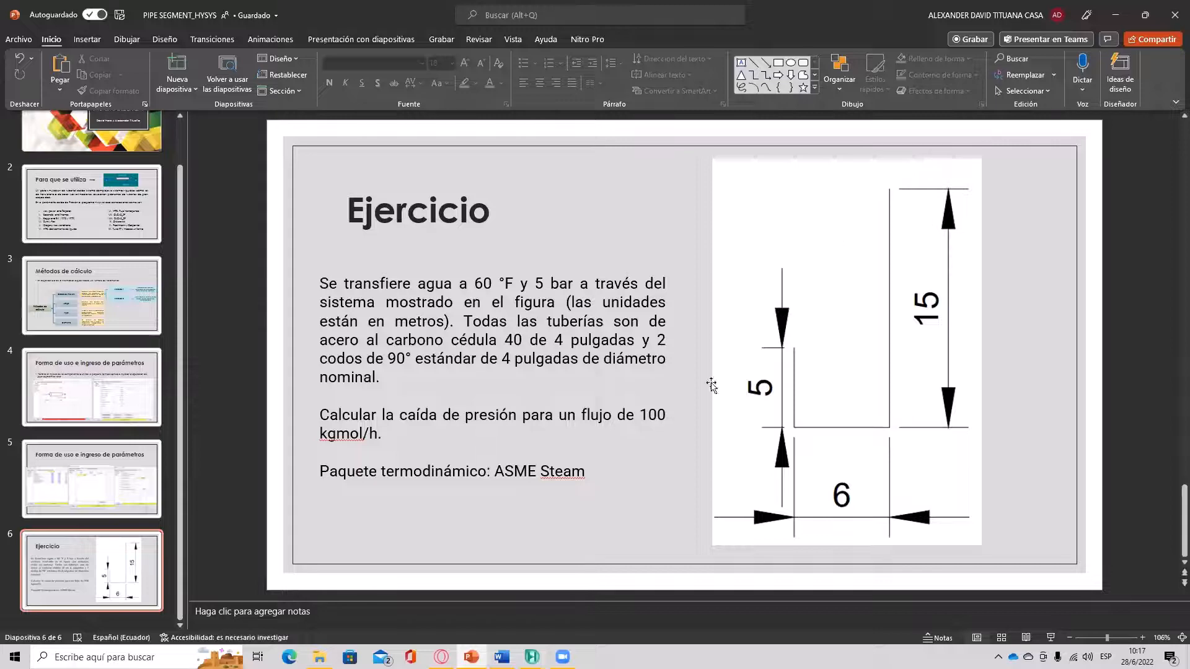
left_click(532, 657)
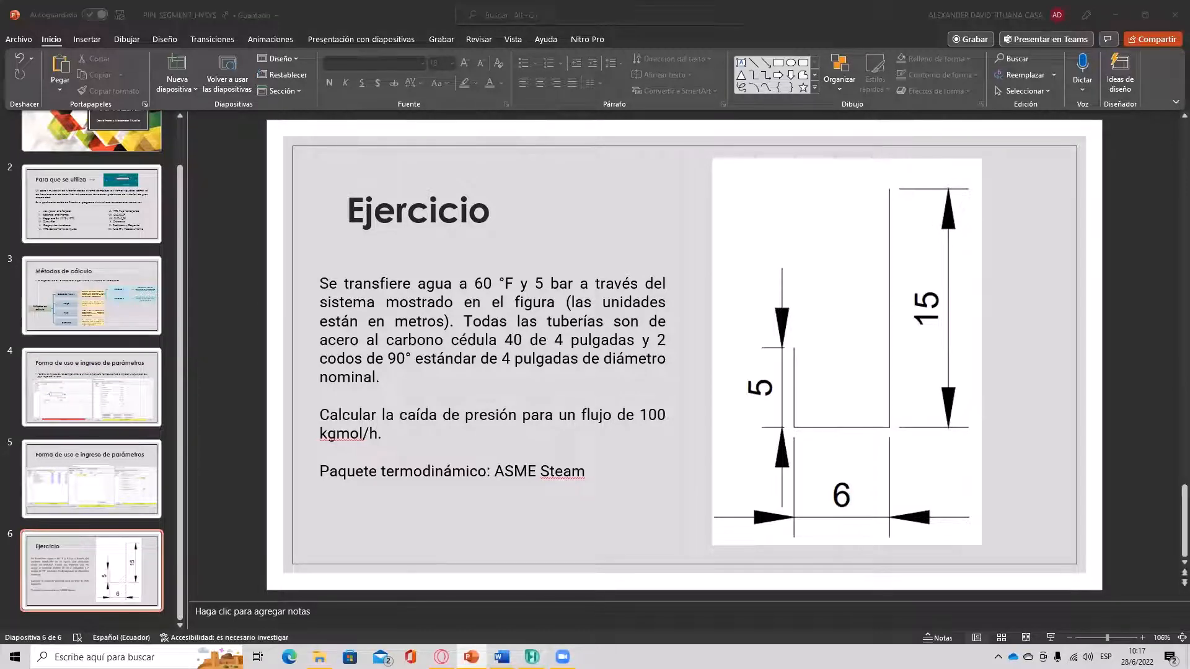
left_click(656, 610)
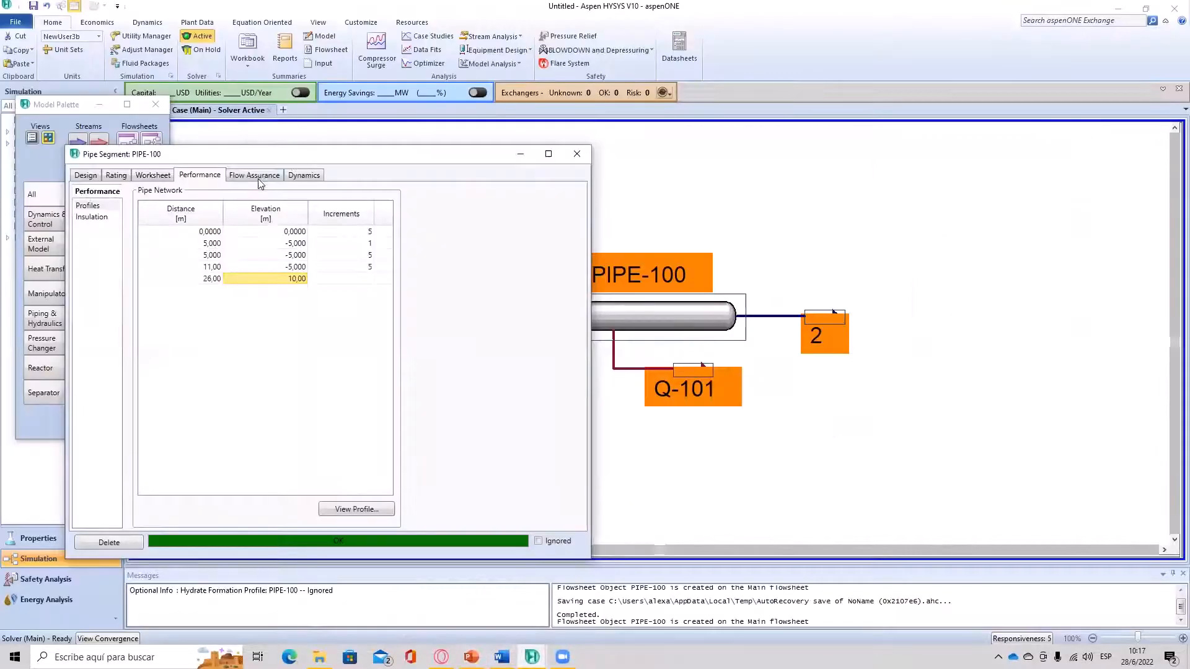
Step: Review the flow assurance settings for CO2 corrosion, erosion, slug analysis and wax deposition, and return to the design parameters' pressure drop
left_click(252, 176)
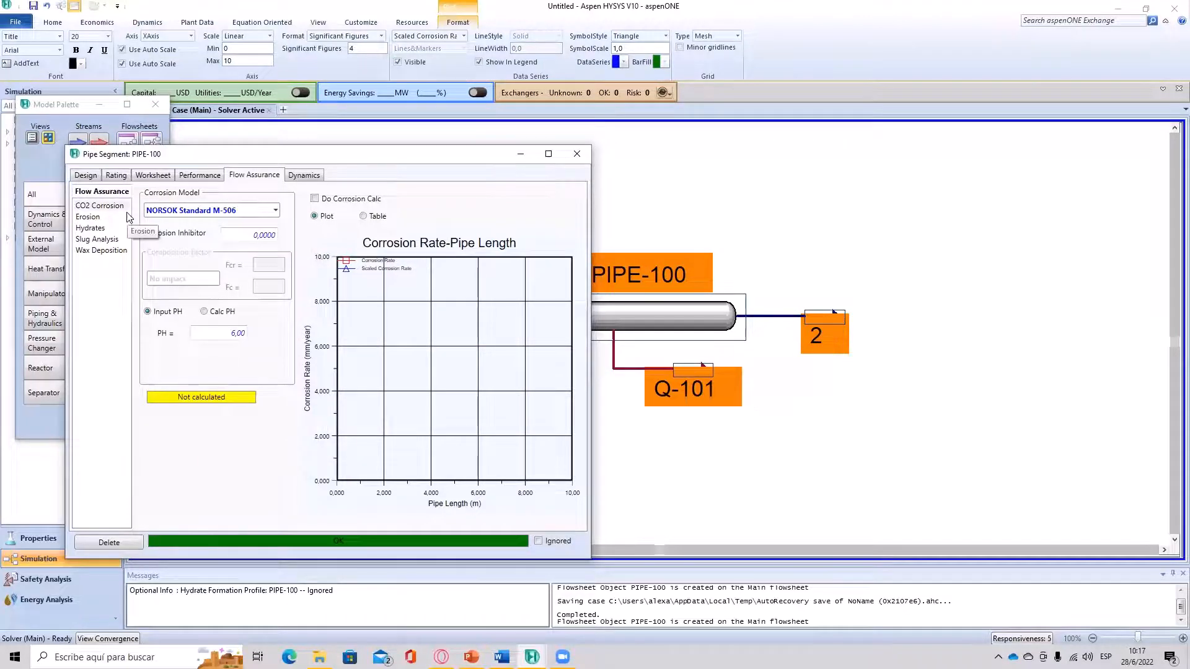
left_click(87, 217)
left_click(86, 207)
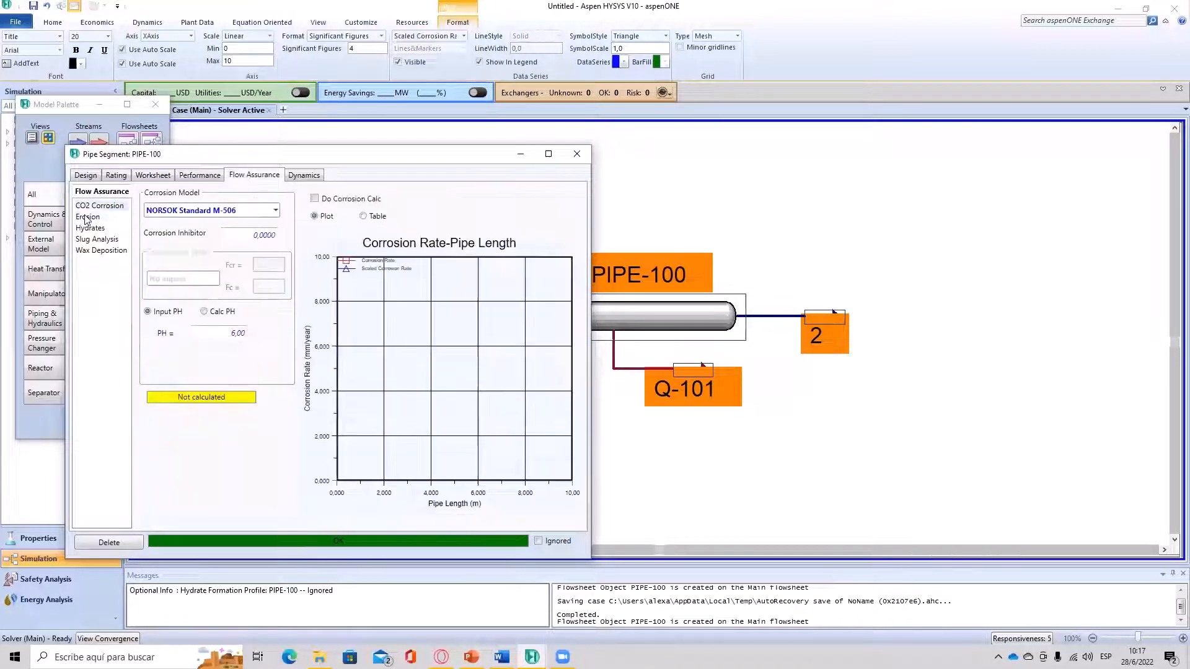
left_click(87, 217)
left_click(99, 239)
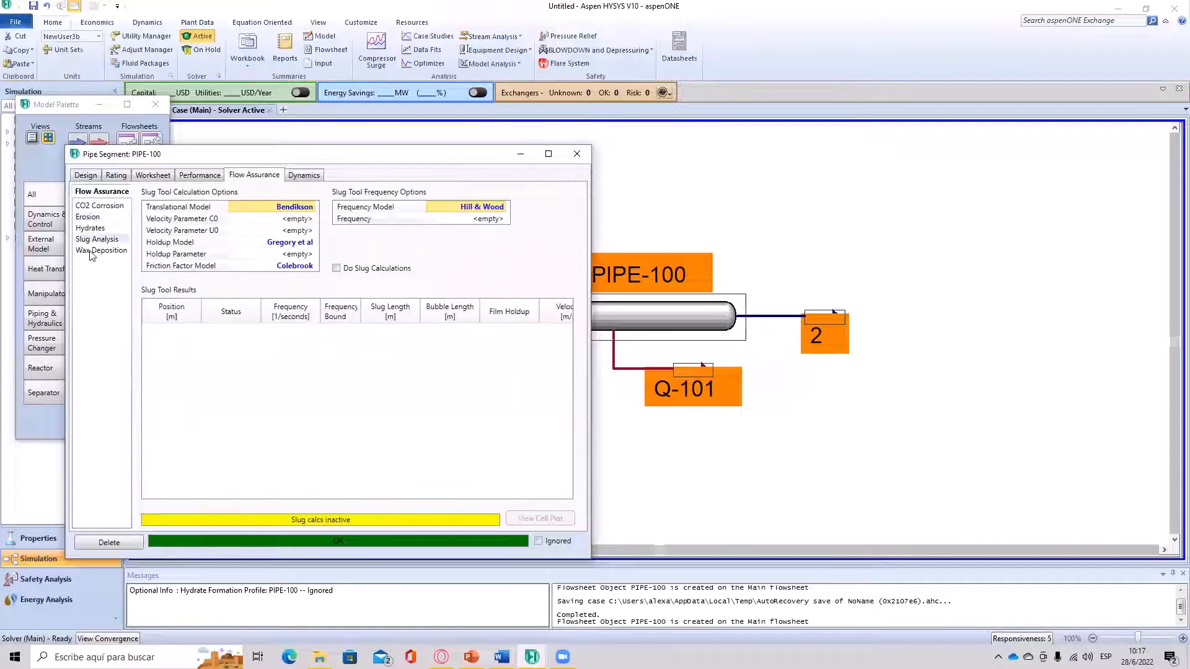
left_click(112, 252)
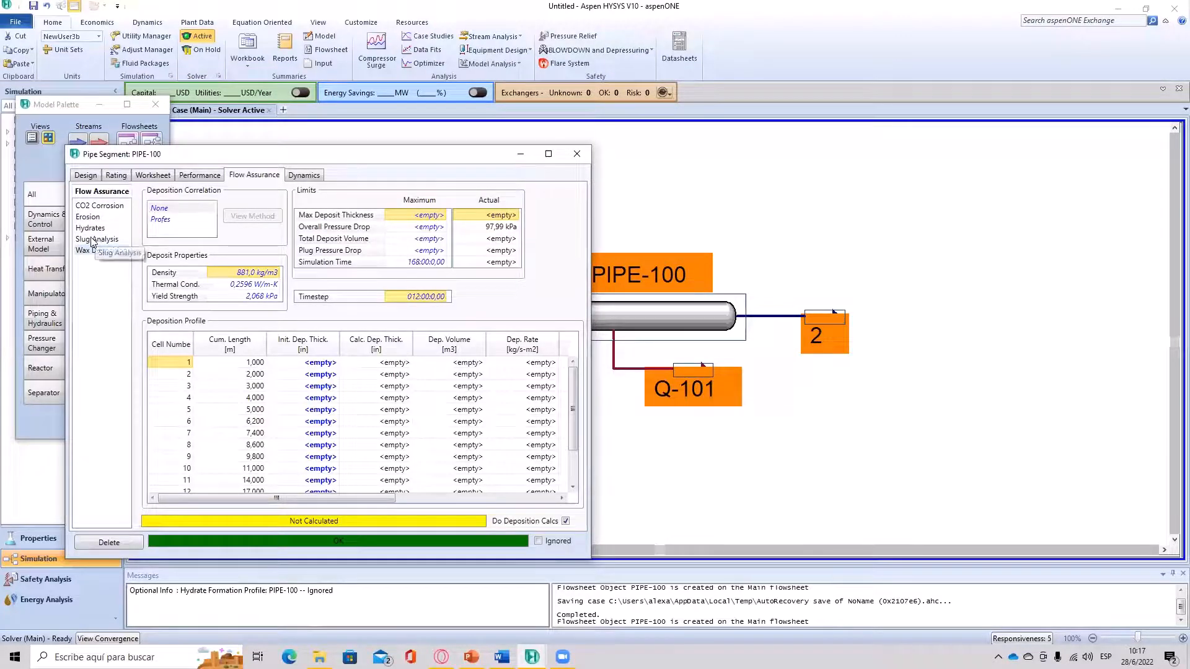
left_click(86, 176)
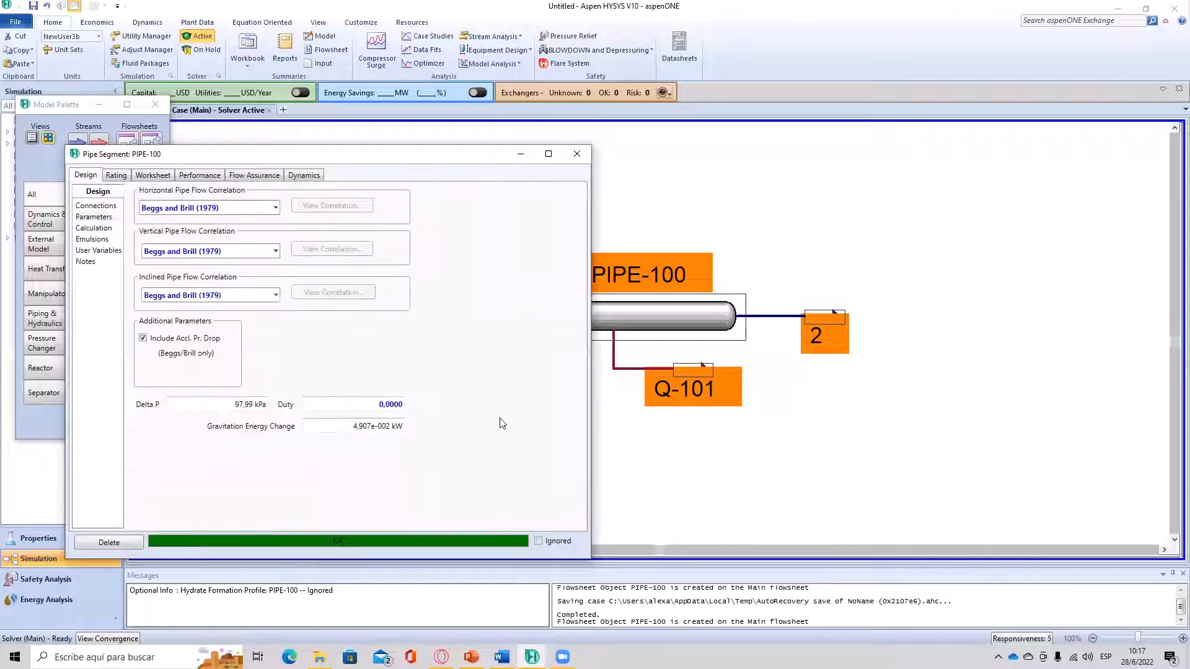